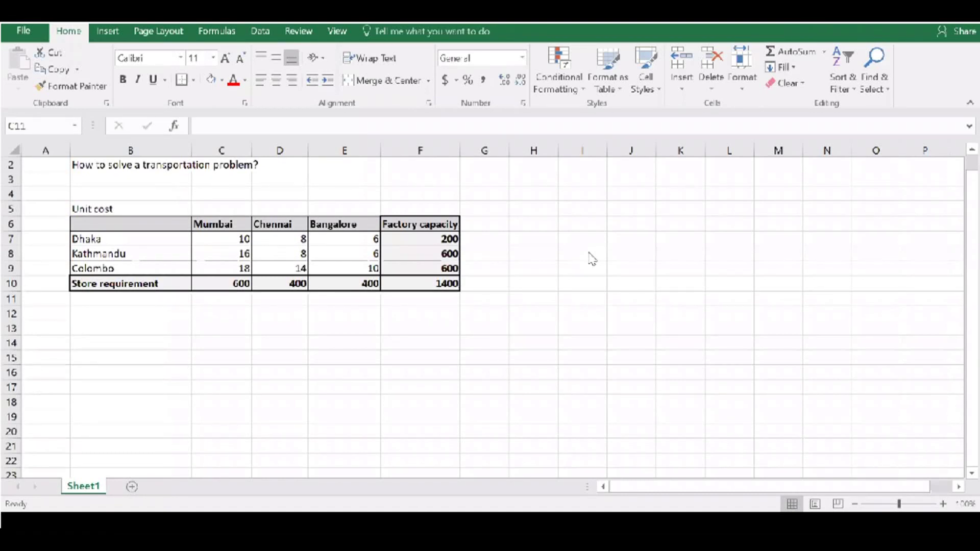
- Copy the whole unit cost table, B6:F10, and paste the copy below it starting at cell B15
key(shift+Right)
key(shift+Right)
key(shift+Right)
key(shift+Right)
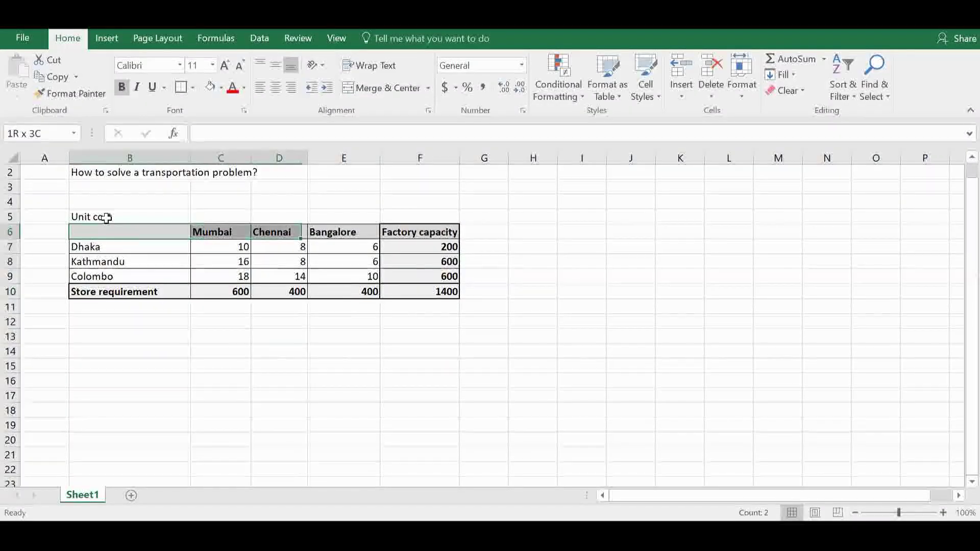
key(shift+Down)
key(shift+Down)
key(shift+Down)
key(shift+Down)
key(ctrl+c)
key(Down)
key(Down)
key(Down)
key(Down)
key(Down)
key(Down)
key(Down)
key(Down)
key(Down)
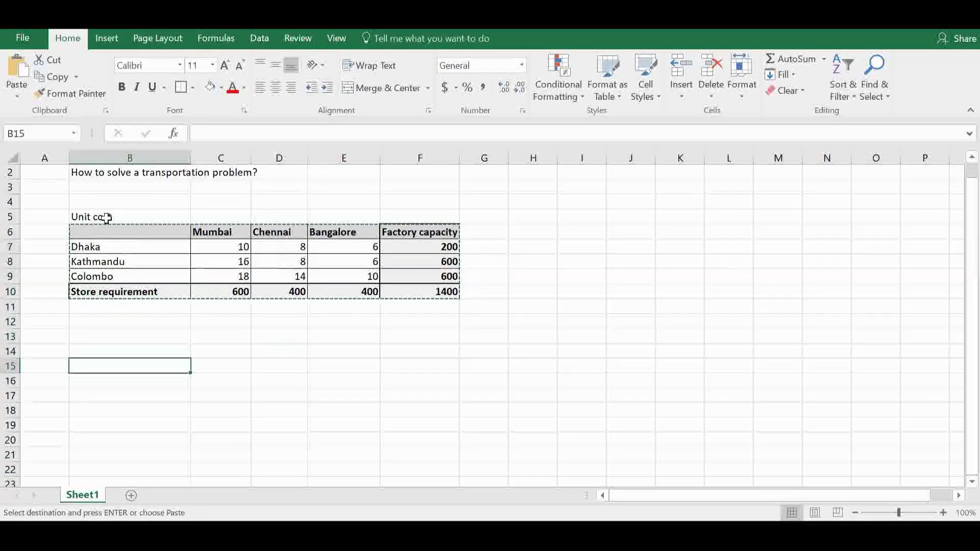
key(ctrl+v)
key(Escape)
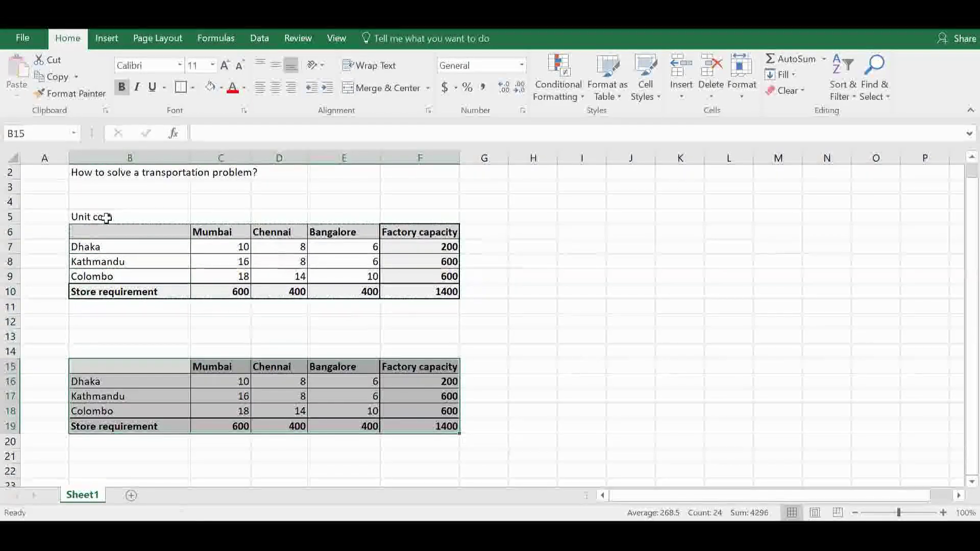
- Clear the cost values from C16:E18 in the copied table, keeping its headers, factory capacities and store requirements
click(169, 326)
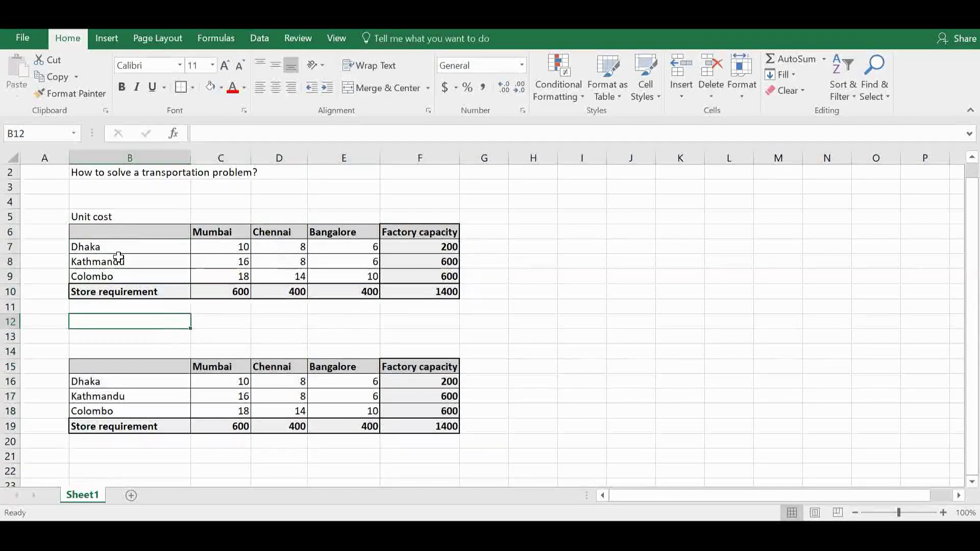
drag(224, 248, 324, 274)
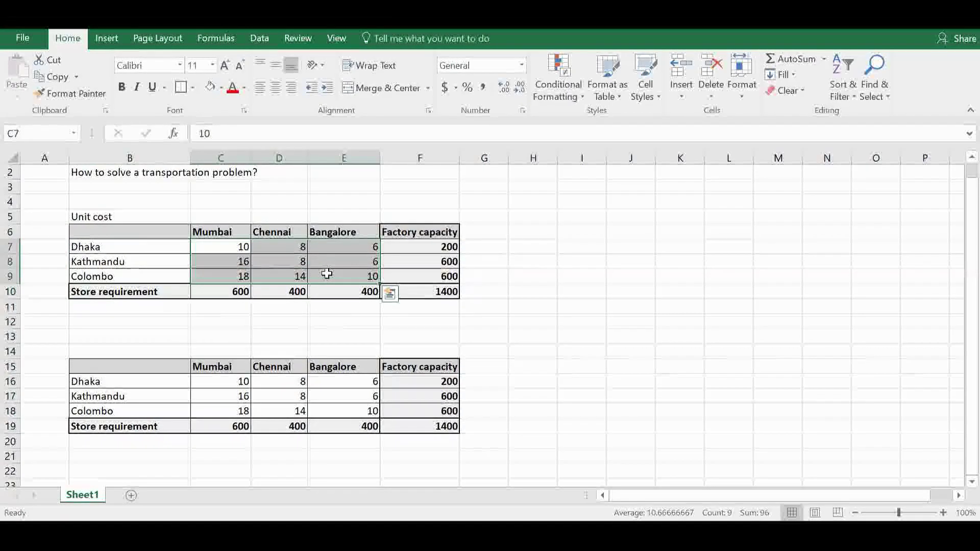
drag(146, 247, 149, 275)
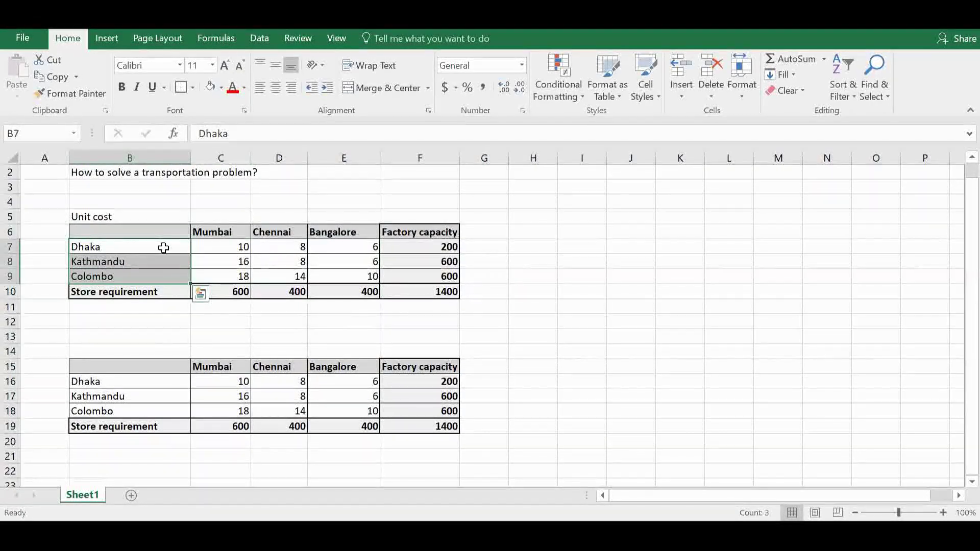
drag(204, 232, 338, 234)
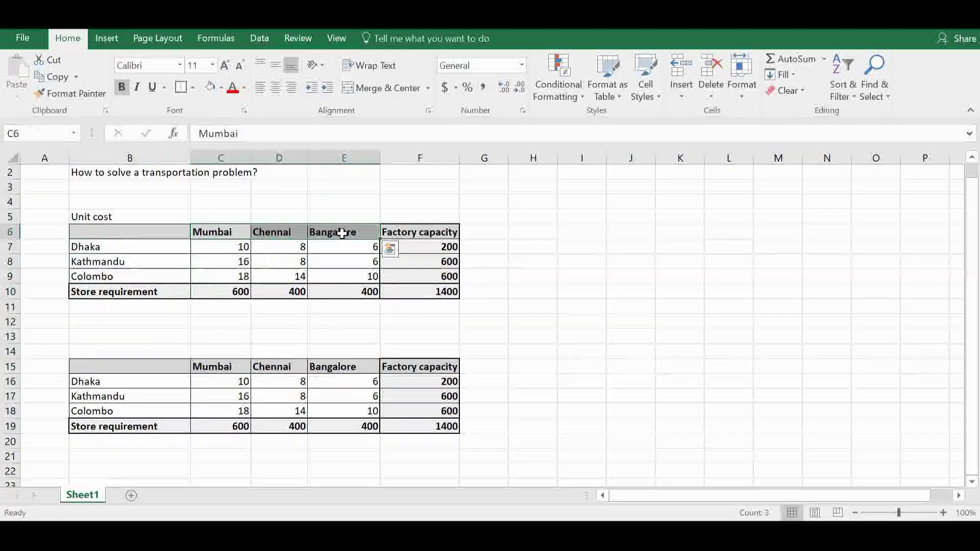
click(147, 347)
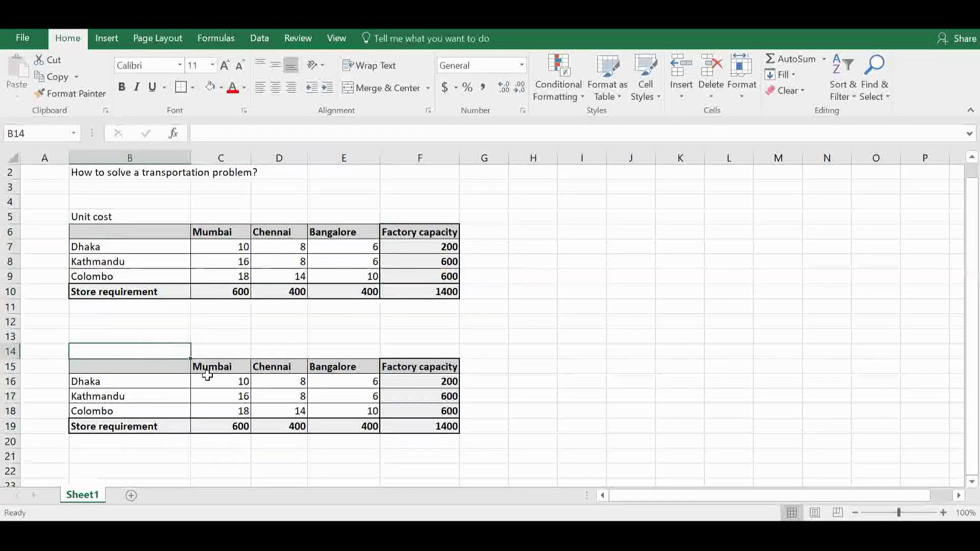
drag(207, 377, 328, 409)
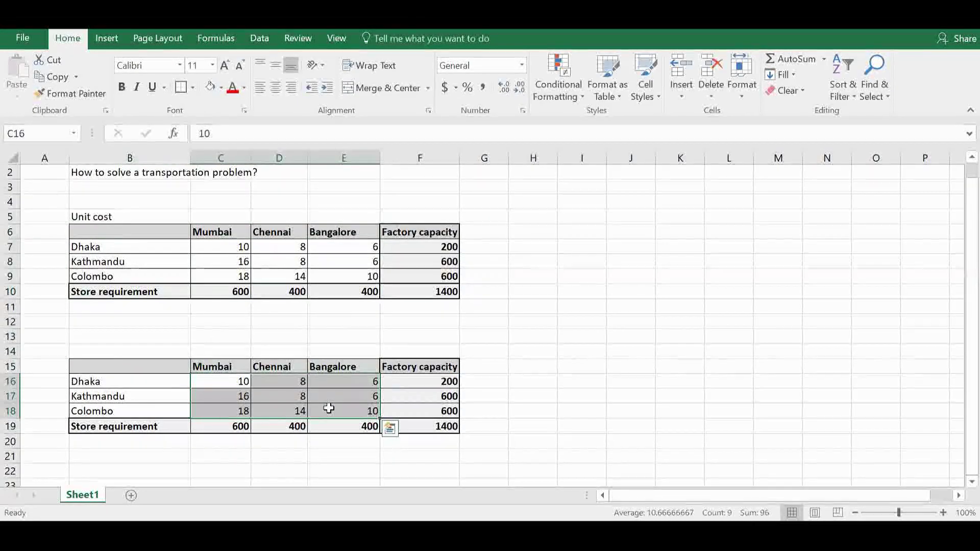
key(Delete)
- Title the copied table "Volumes" in cell B14, directly above its header row
click(147, 352)
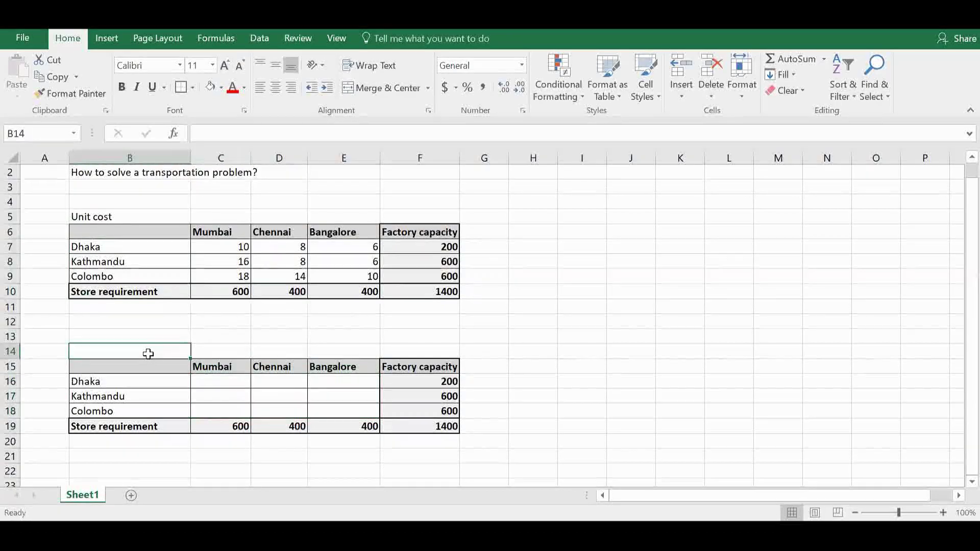
click(218, 382)
drag(223, 393, 314, 406)
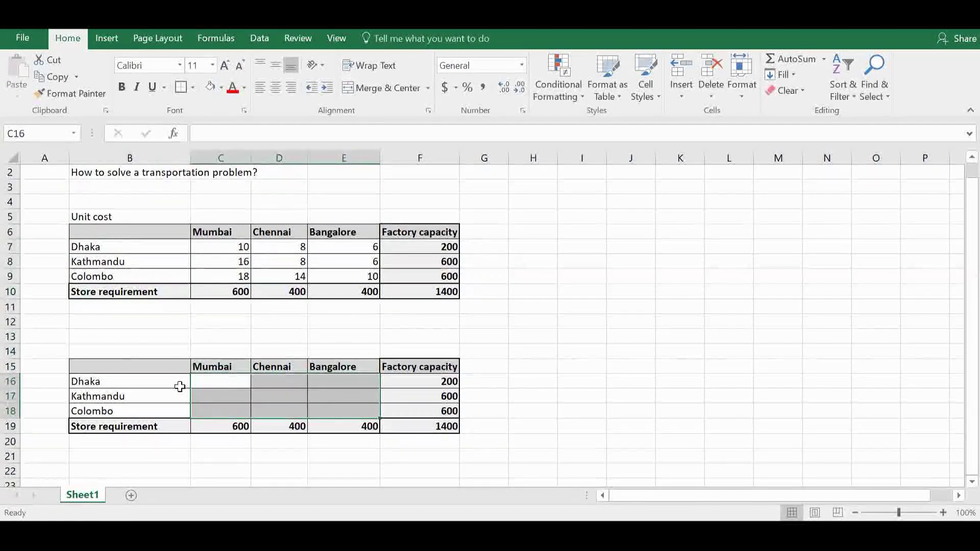
drag(160, 384, 161, 410)
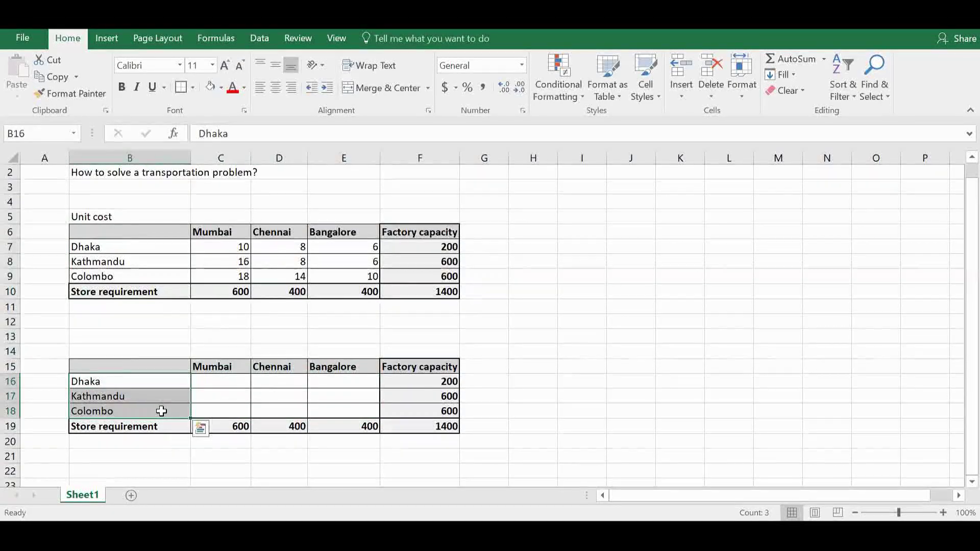
drag(219, 366, 332, 367)
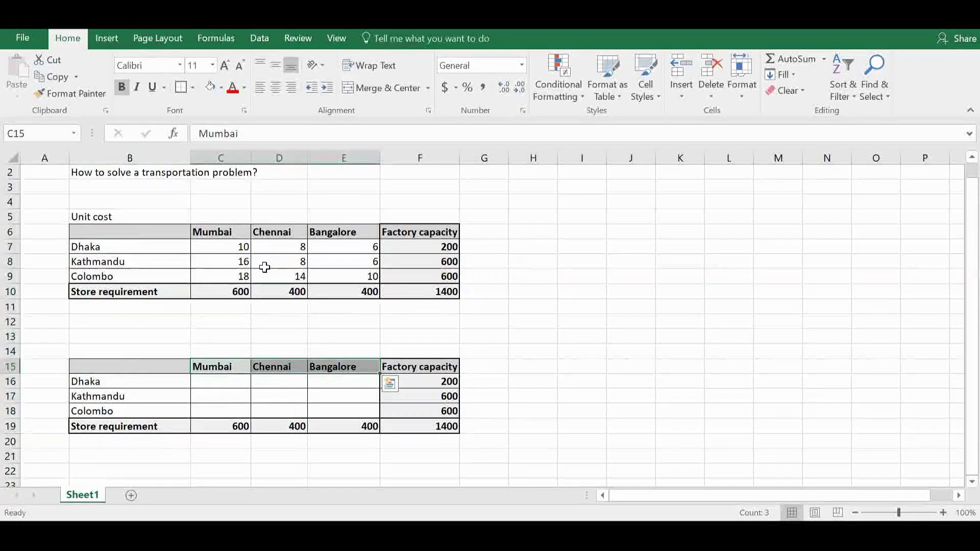
drag(216, 247, 353, 275)
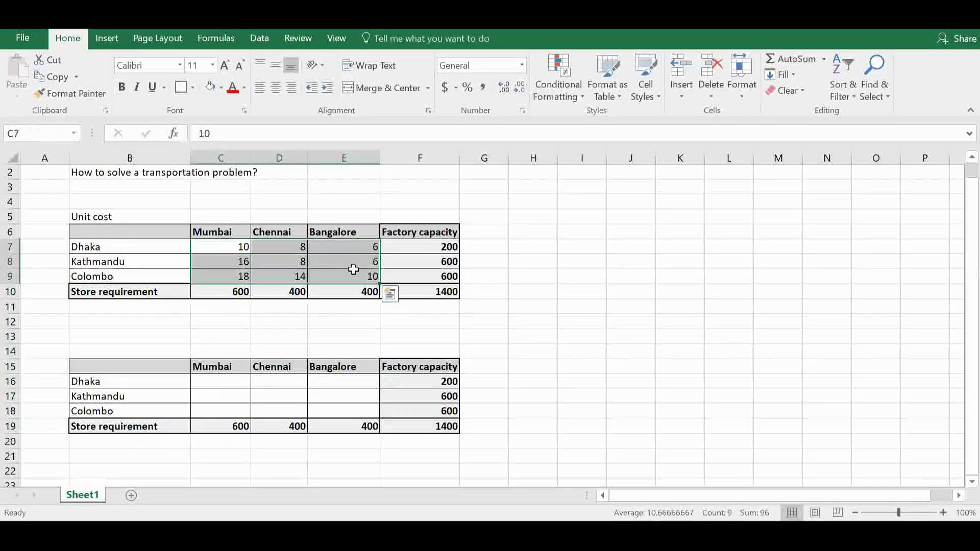
click(103, 351)
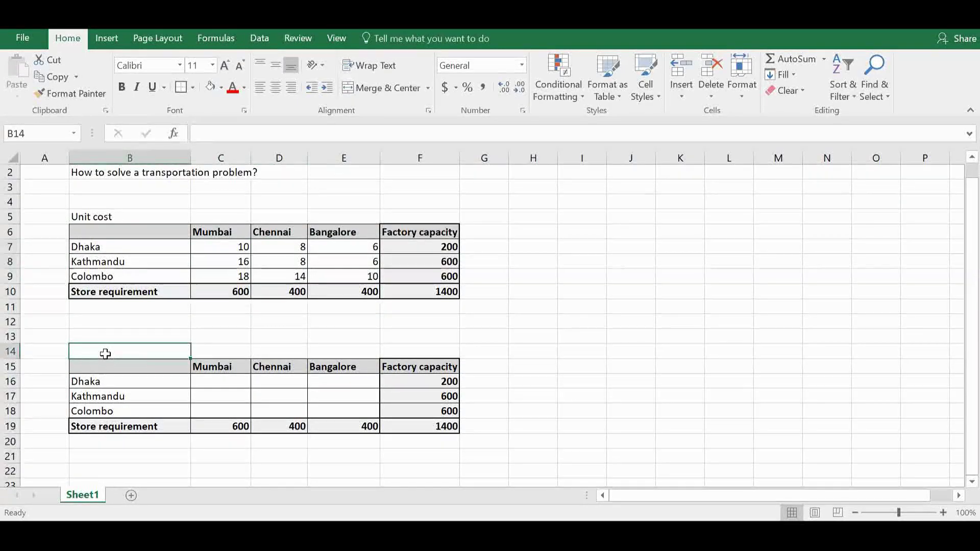
text(Volumes)
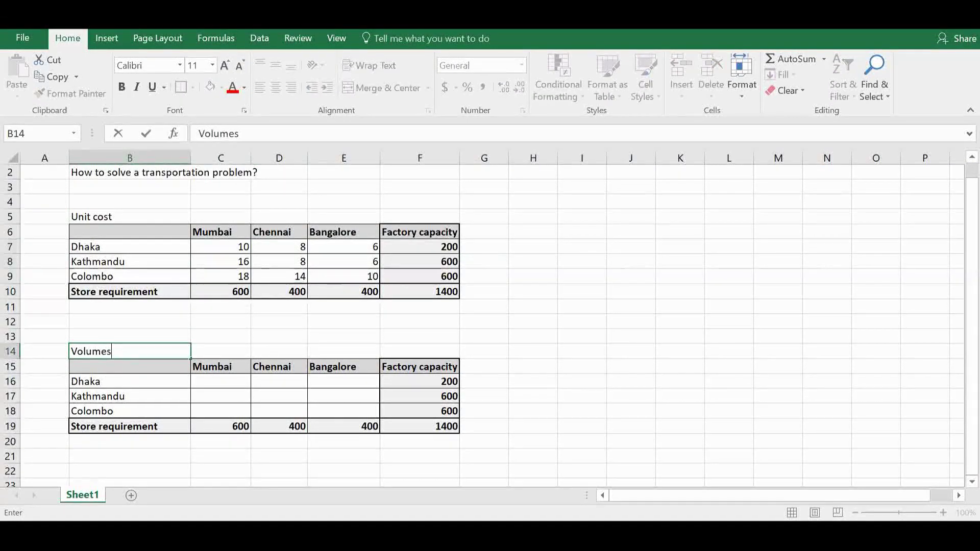
key(Return)
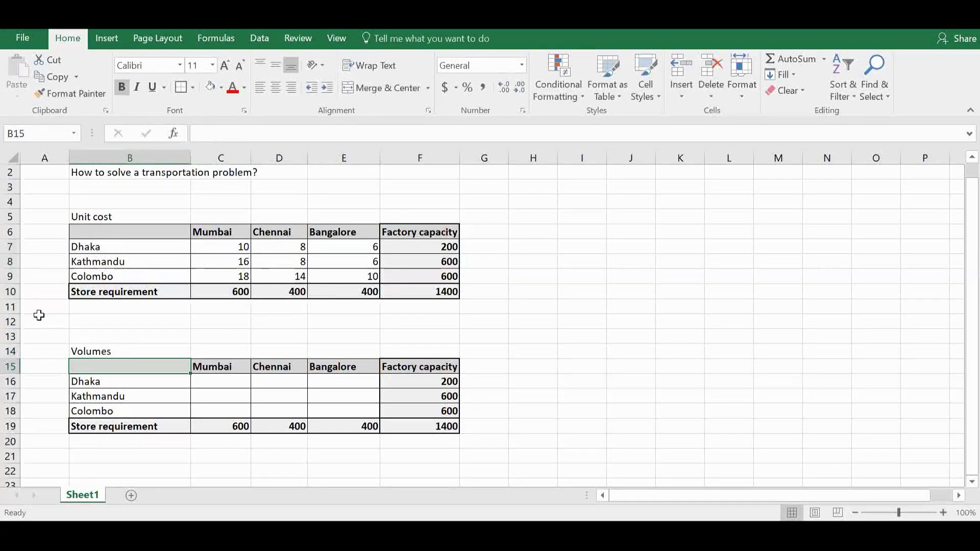
- Examine the empty factory-to-store cells C16:E18 in the Volumes table against the matching unit costs above
click(114, 213)
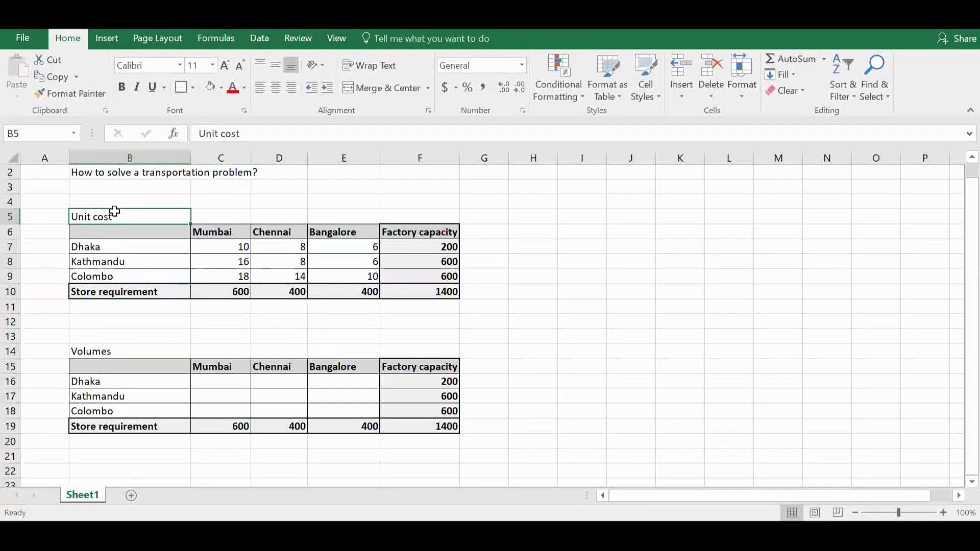
click(140, 349)
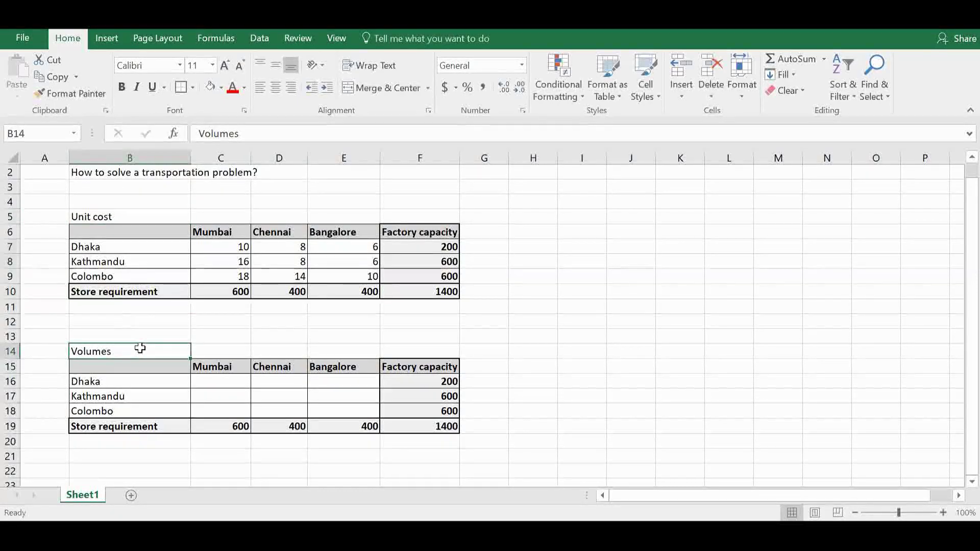
scroll(588, 380, down, 4)
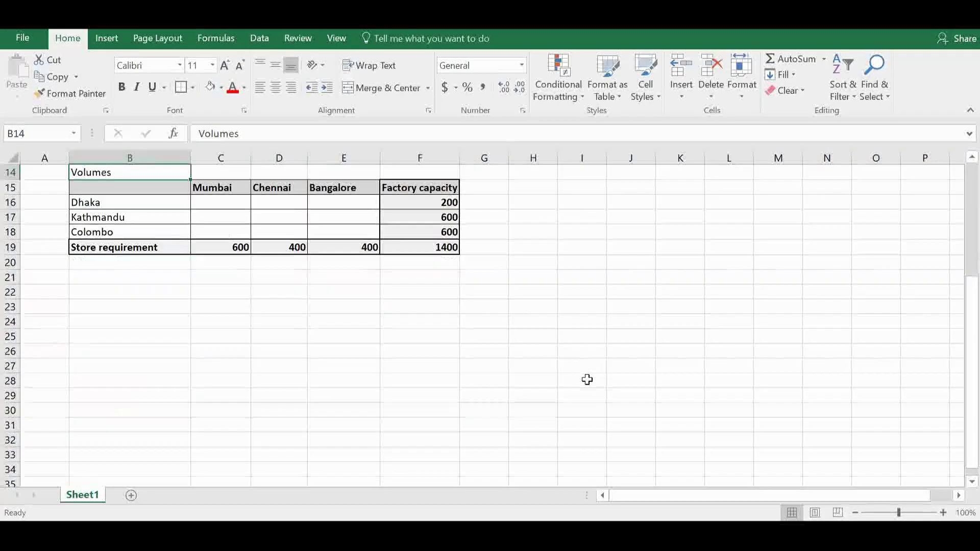
scroll(587, 380, up, 3)
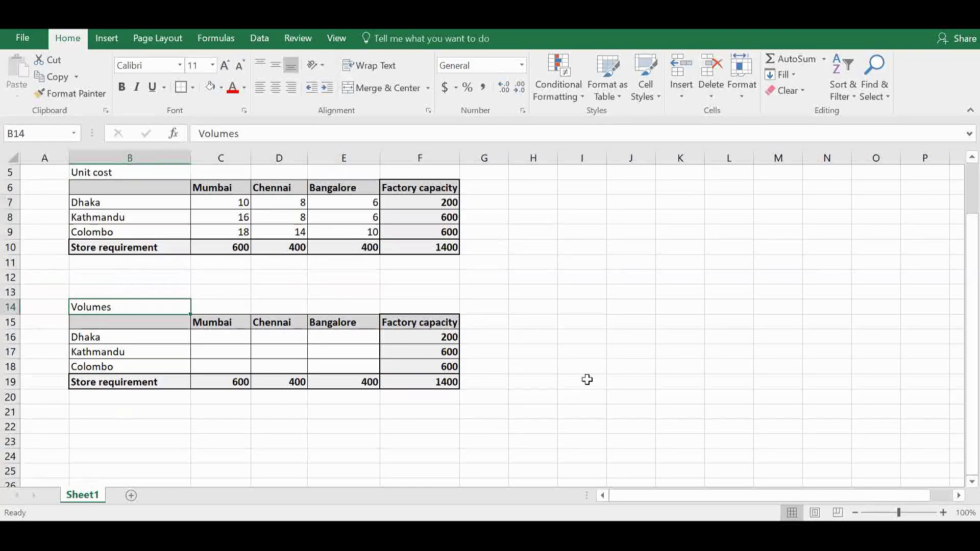
click(211, 341)
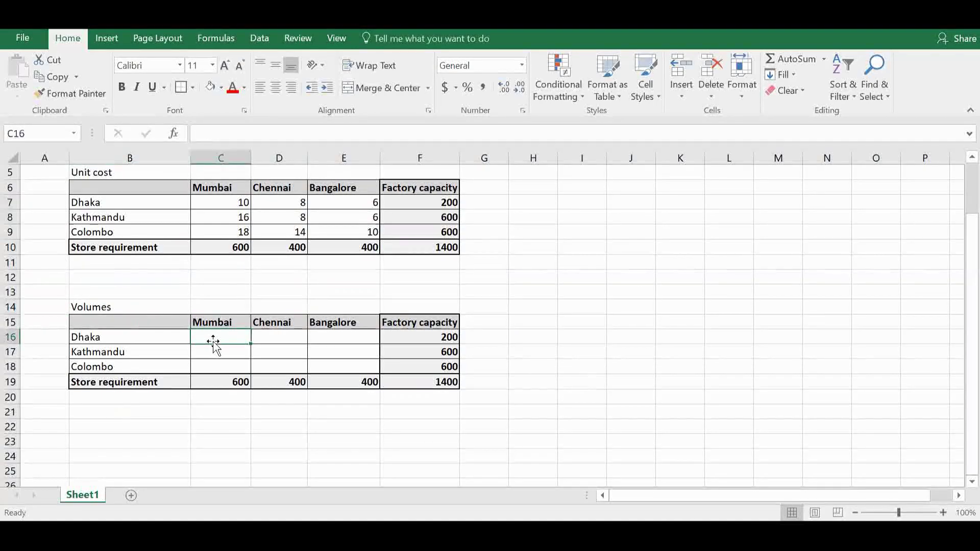
click(283, 338)
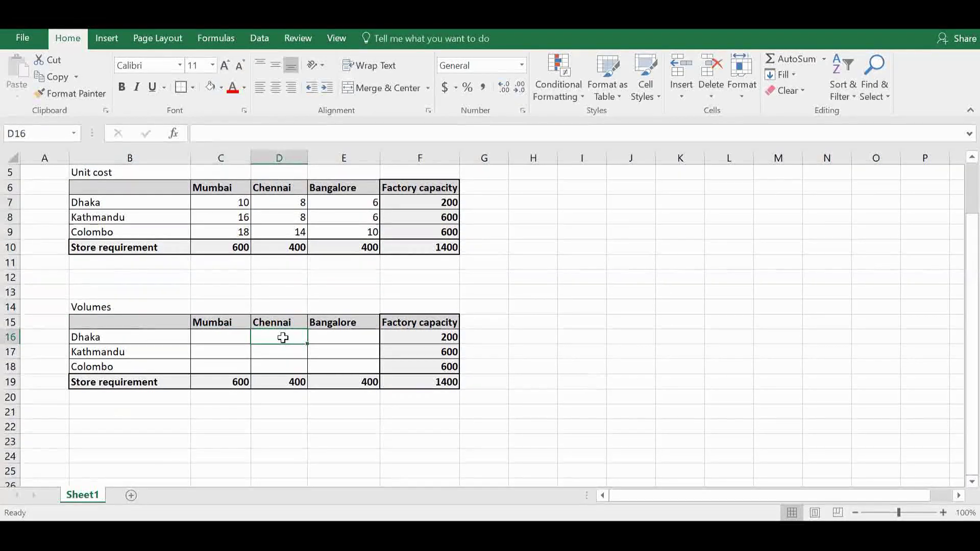
click(331, 337)
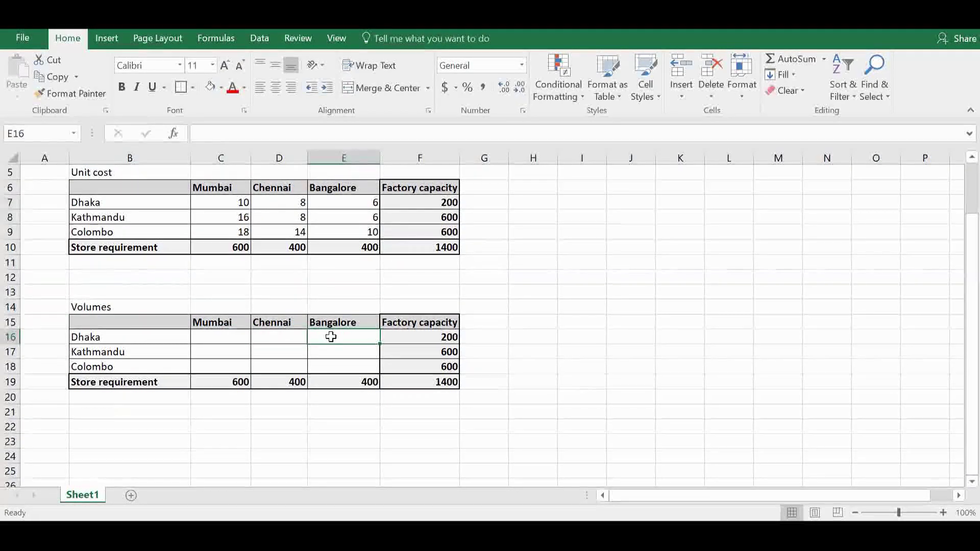
drag(222, 339, 316, 363)
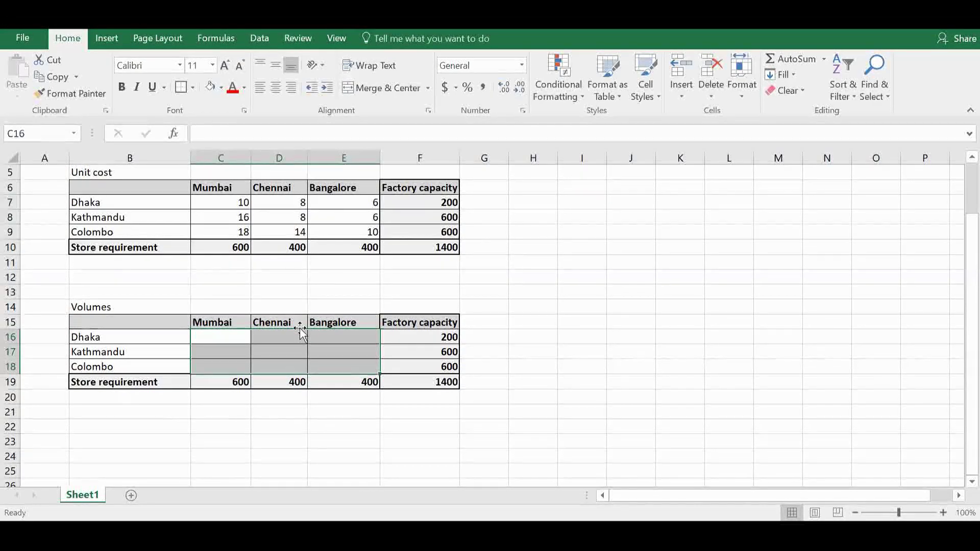
click(285, 338)
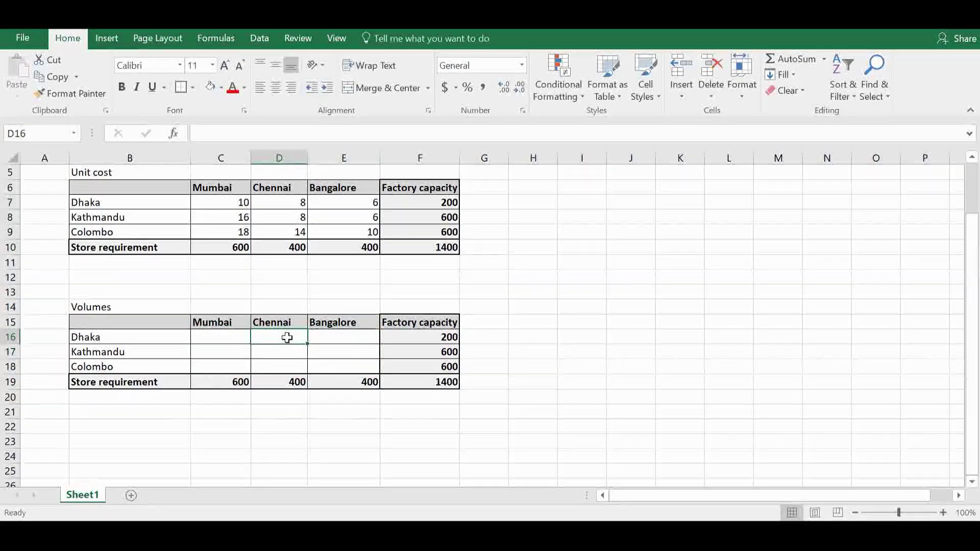
click(295, 202)
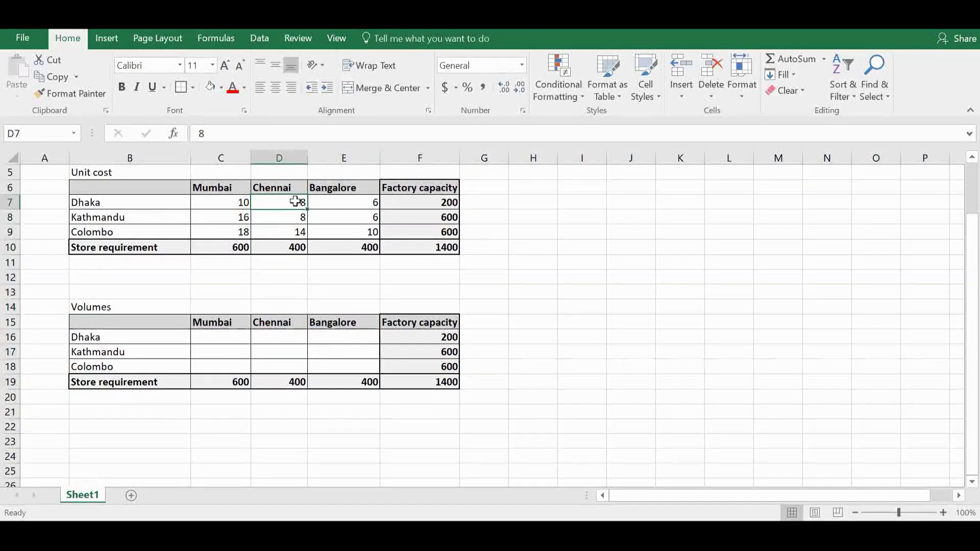
- Enter the label "Total transportation cost" in cell B22 below the Volumes table
click(148, 424)
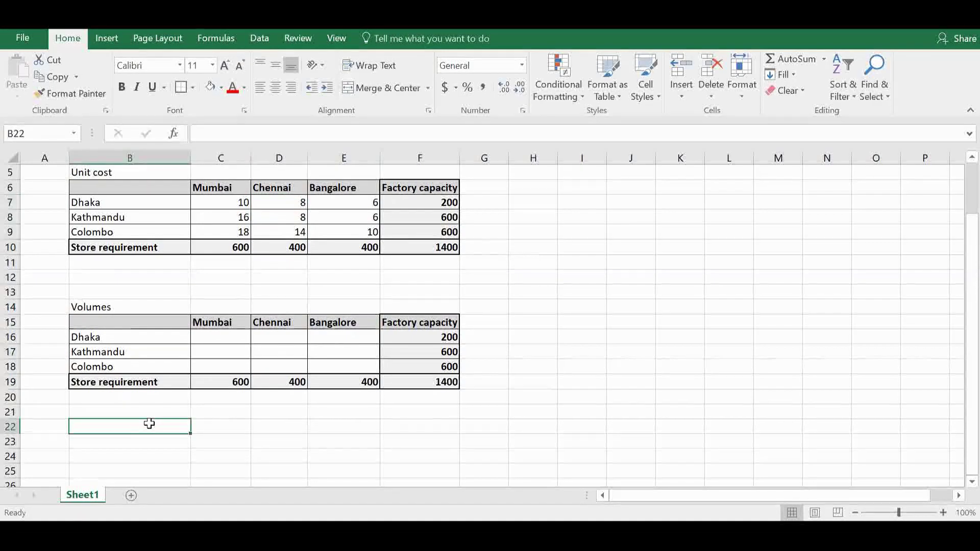
text(Total transporta)
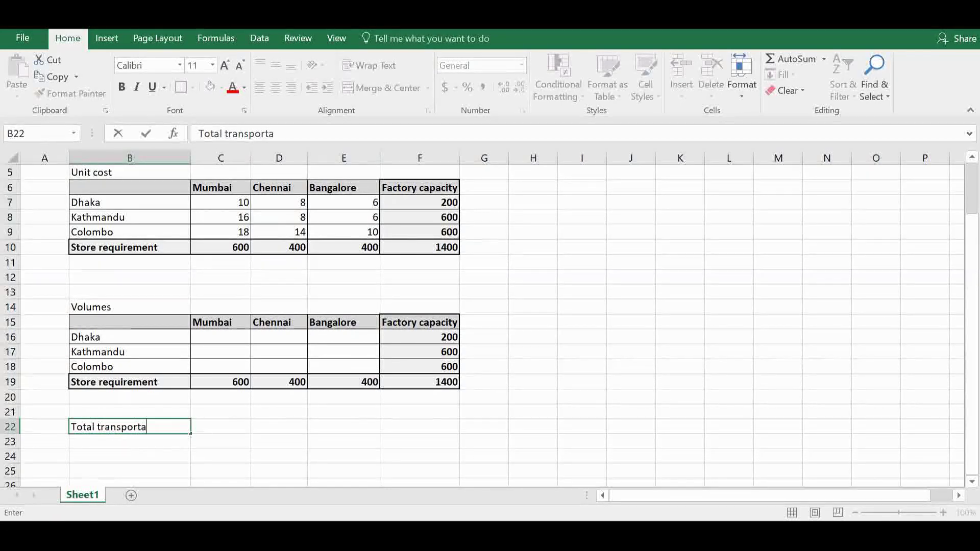
text(tion cost)
- Calculate the total transportation cost in C22 with =SUMPRODUCT(C16:E18,C7:E9), multiplying the volumes by their unit costs
click(229, 428)
text(=)
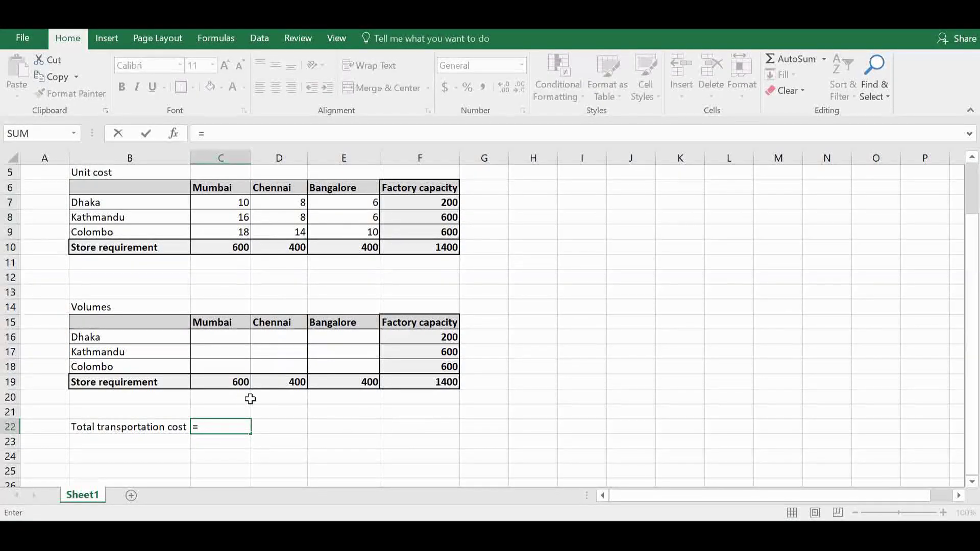
text(sumproduc)
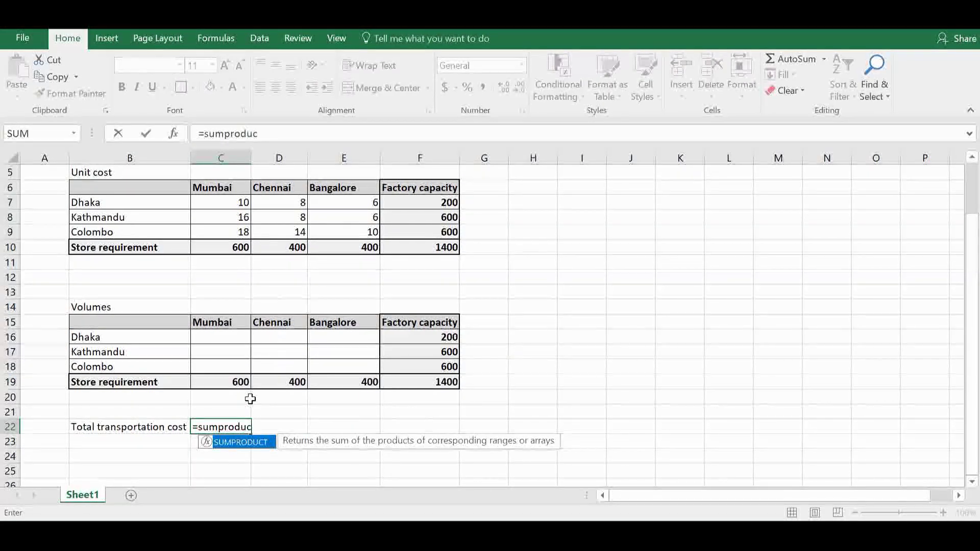
text(t()
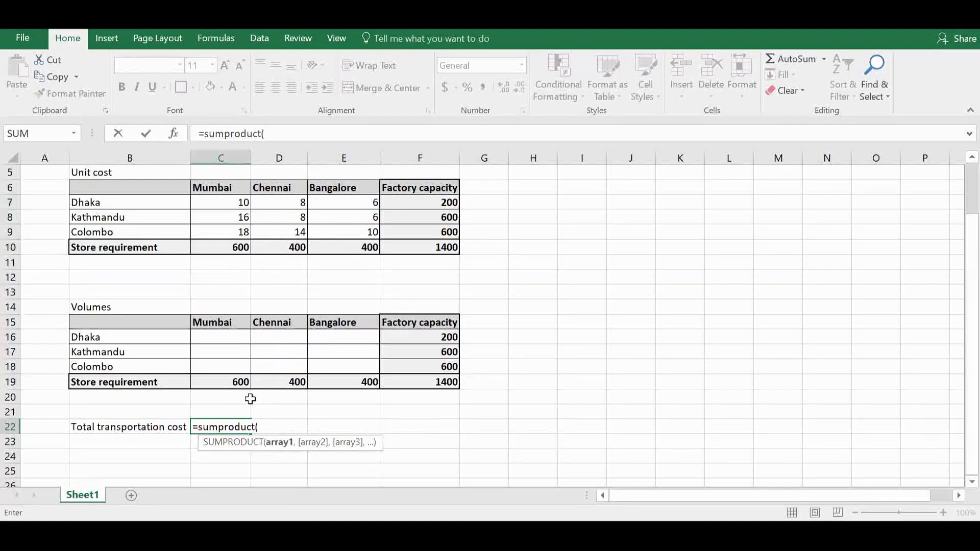
drag(221, 335, 342, 362)
text(,)
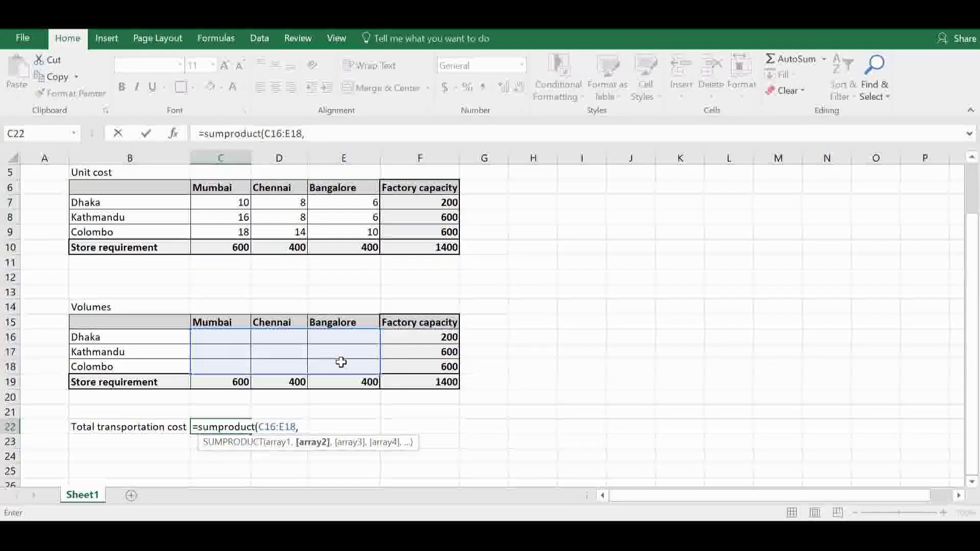
click(217, 203)
drag(336, 230, 336, 230)
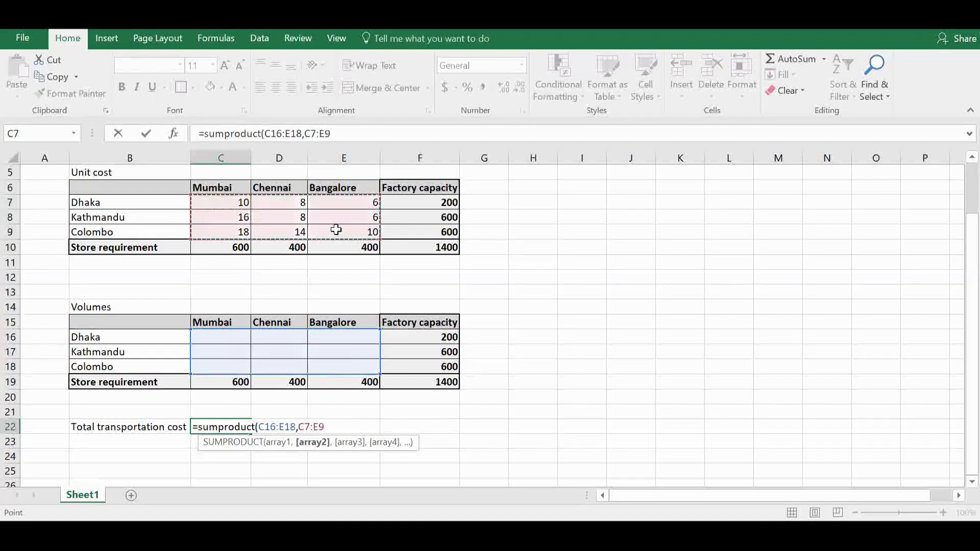
text())
key(Return)
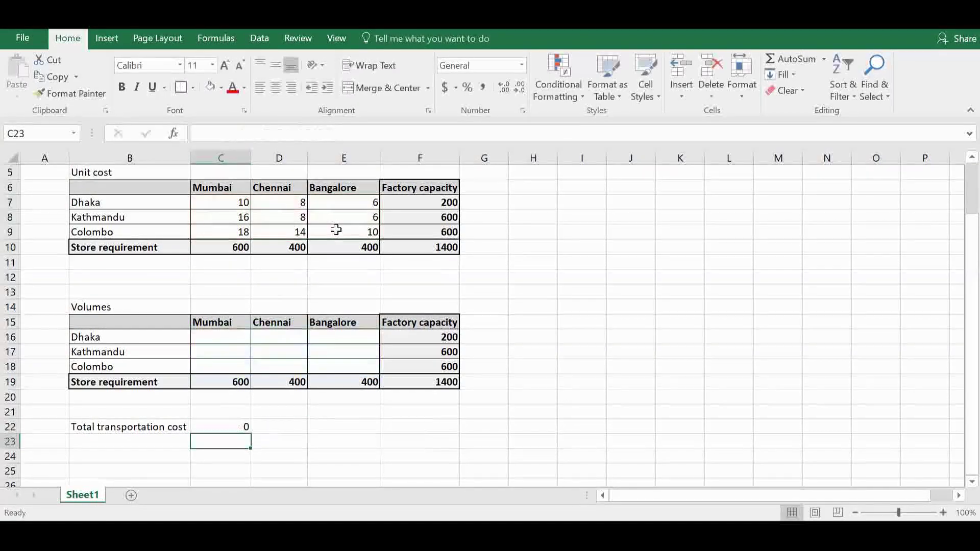
- Examine the Volumes cells C16:E18, the unit costs C7:E9 and the total transportation cost formula in C22 that combines them
drag(242, 336, 320, 364)
drag(241, 199, 319, 228)
click(218, 430)
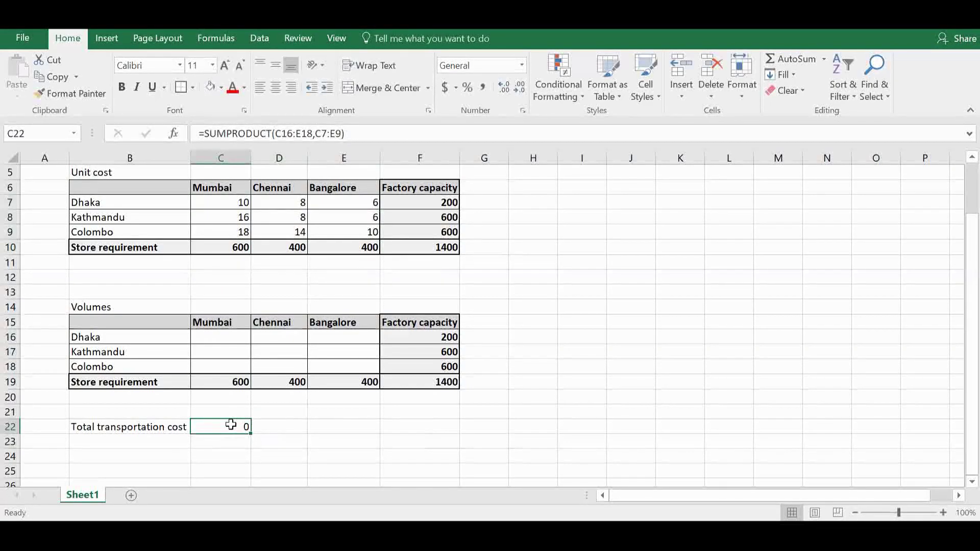
click(391, 438)
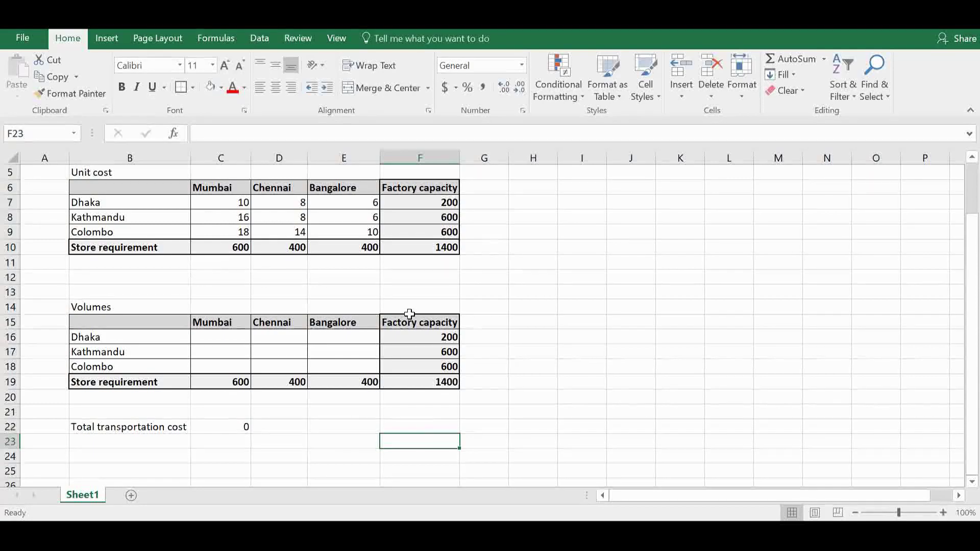
- Move the Volumes table's Factory capacity column from F15:F19 to G15:G19, leaving column F empty
drag(410, 314, 416, 379)
key(ctrl+c)
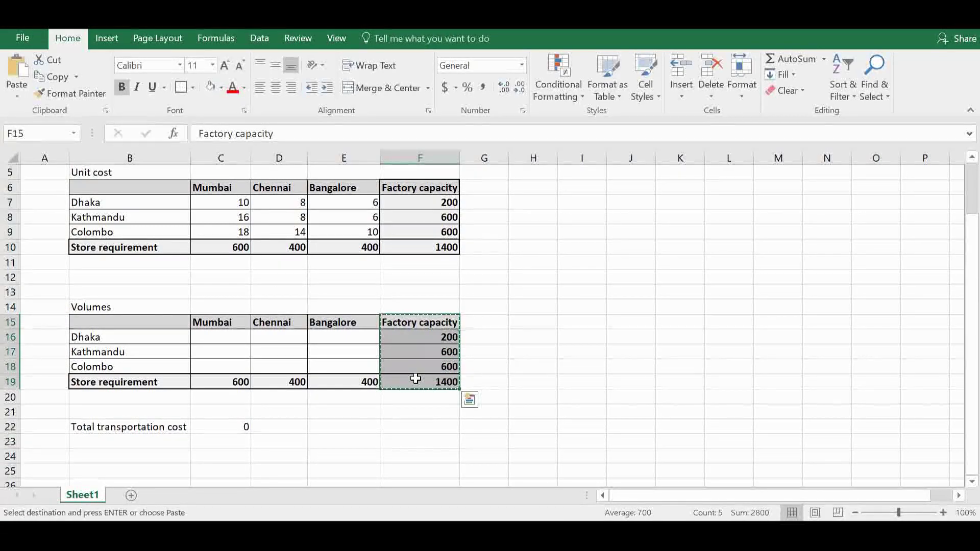
key(Right)
key(ctrl+v)
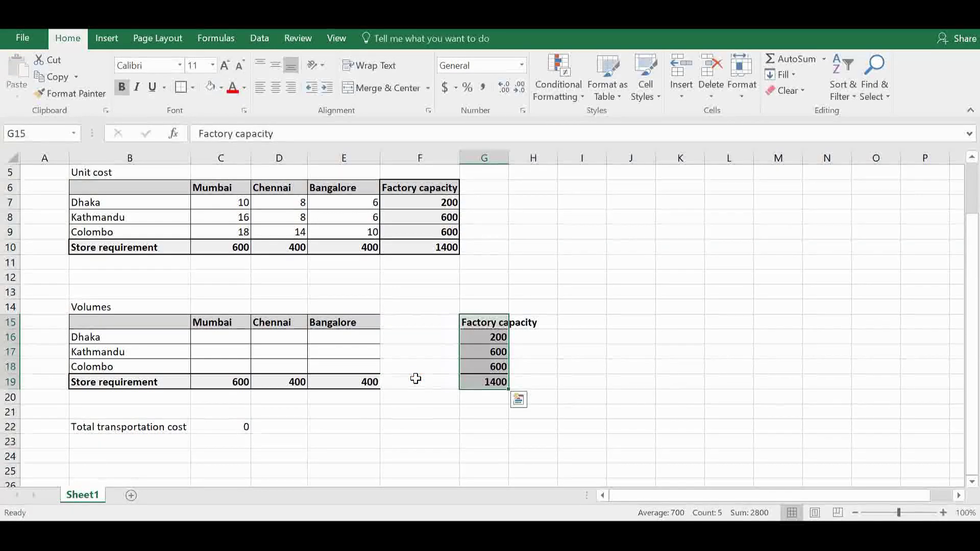
- Move the Volumes table's Store requirement row from B19:G19 down to B20:G20, leaving row 19 empty
drag(249, 371, 477, 378)
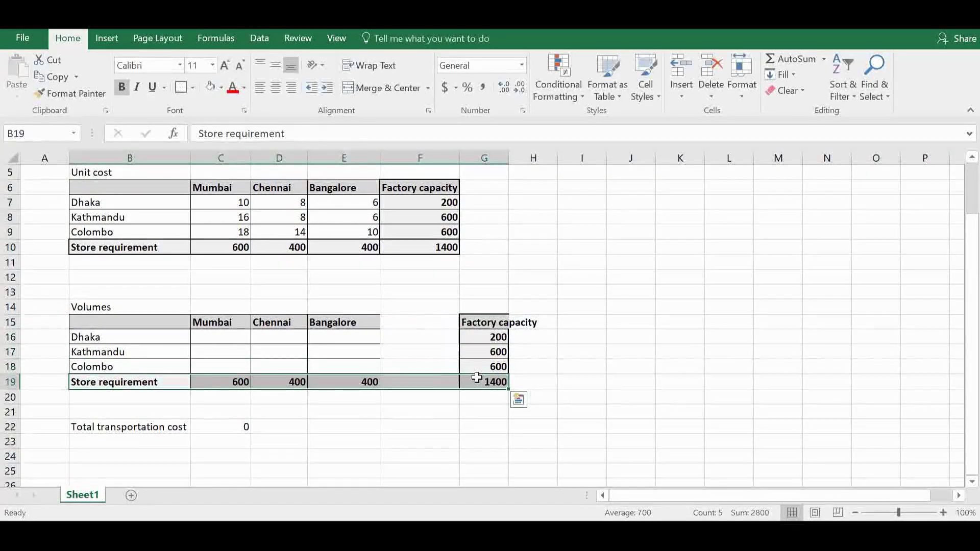
key(ctrl+c)
key(Down)
key(ctrl+v)
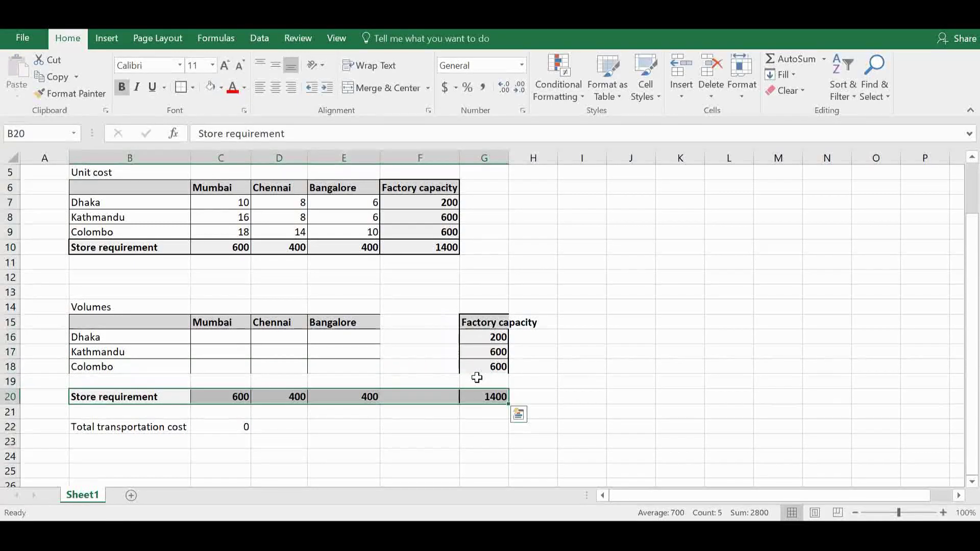
- Label the empty row above Store requirement "Store demand" in cell B19
drag(409, 321, 420, 379)
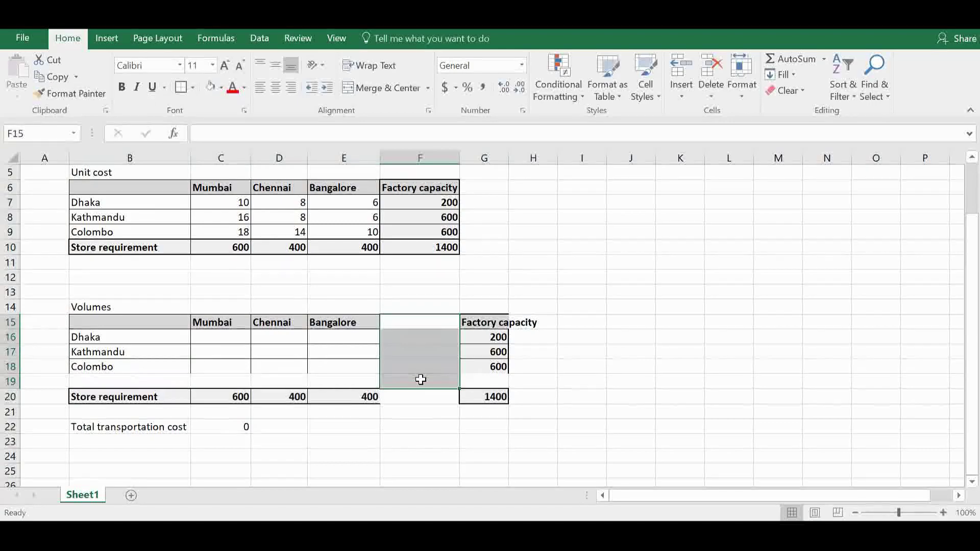
click(122, 380)
text(W)
key(BackSpace)
text(Store )
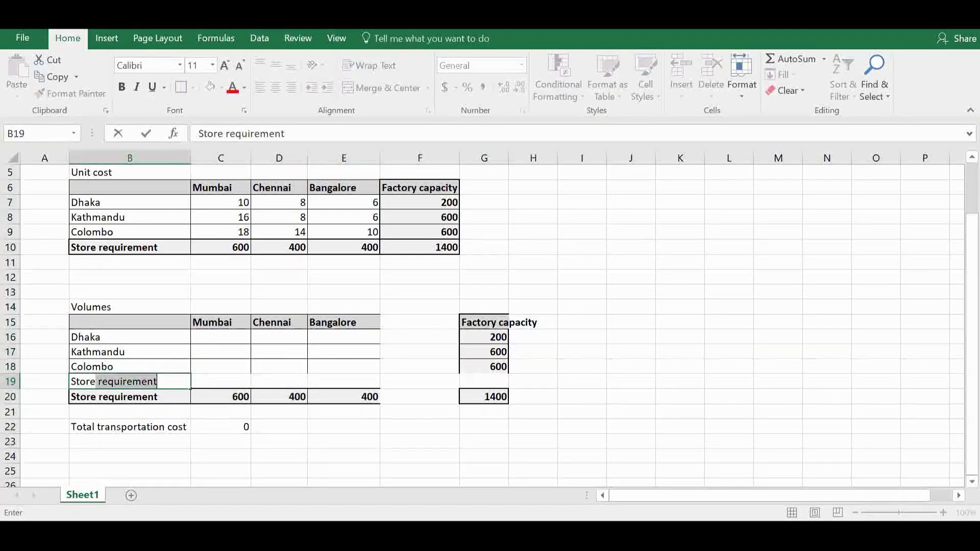
text(de)
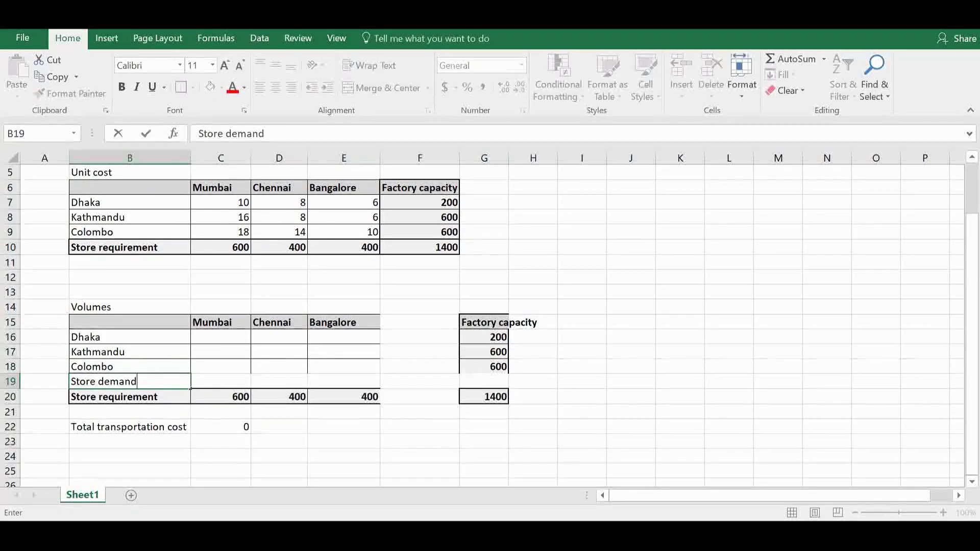
text(mand)
- Enter the bold header "Actual factory supply" in F15 and widen column F to fit it
key(Right)
key(Right)
key(Right)
key(Right)
key(Up)
key(Up)
key(Up)
key(Up)
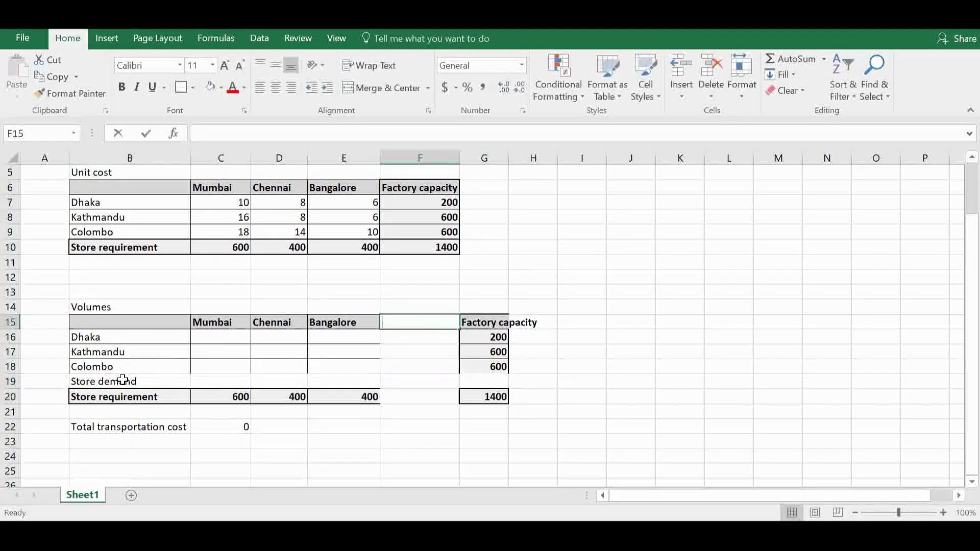
text(Actual factory supply)
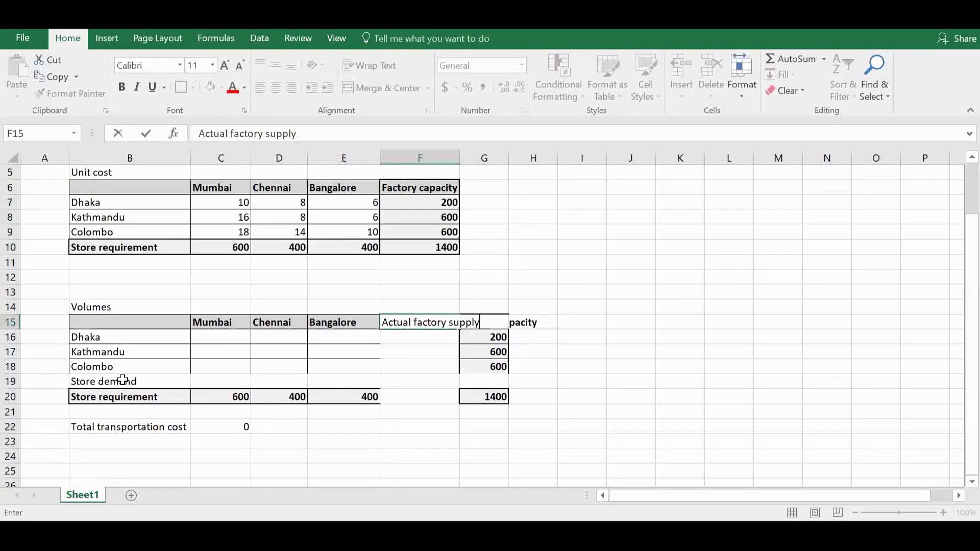
key(Return)
key(Up)
key(ctrl+b)
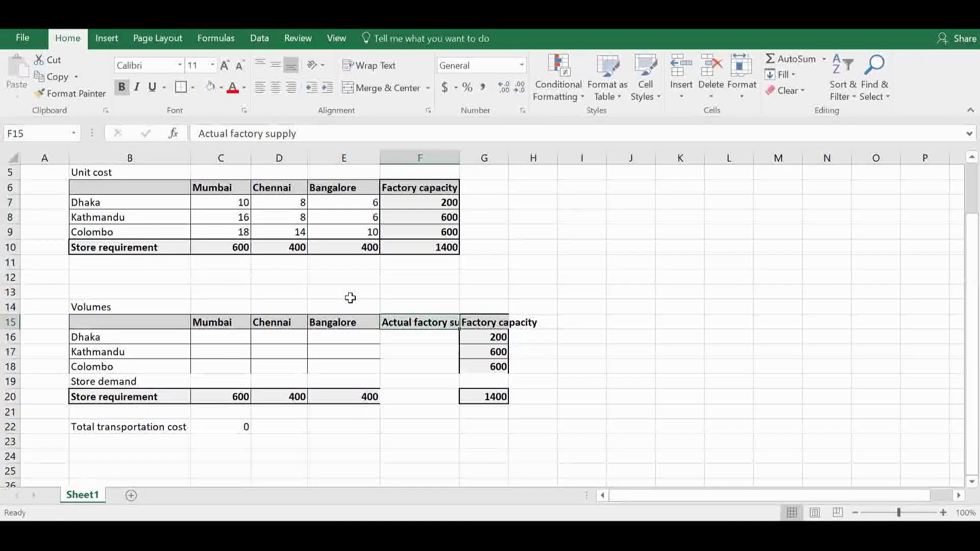
drag(460, 154, 491, 156)
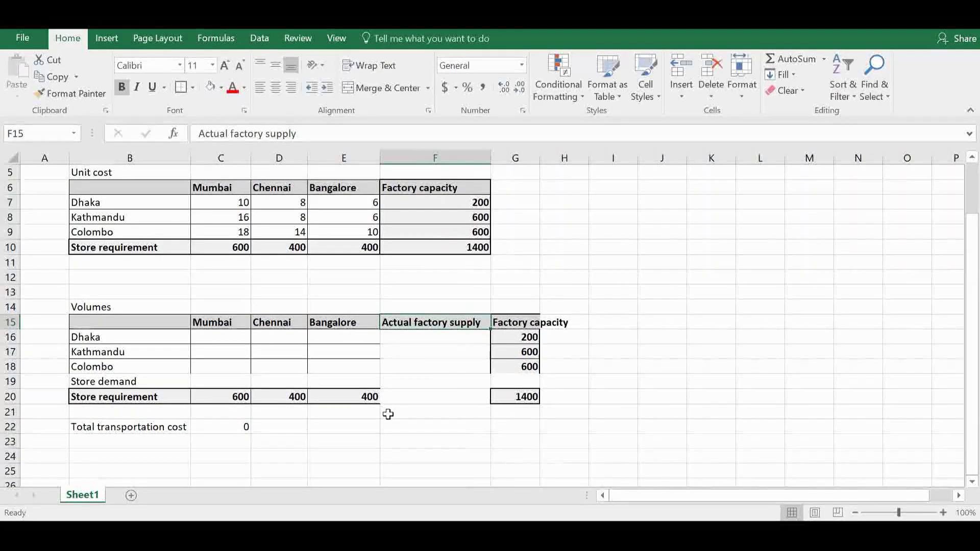
- Apply all borders to the body of the Volumes table, B16:G20, including the new row and column
drag(142, 335, 313, 379)
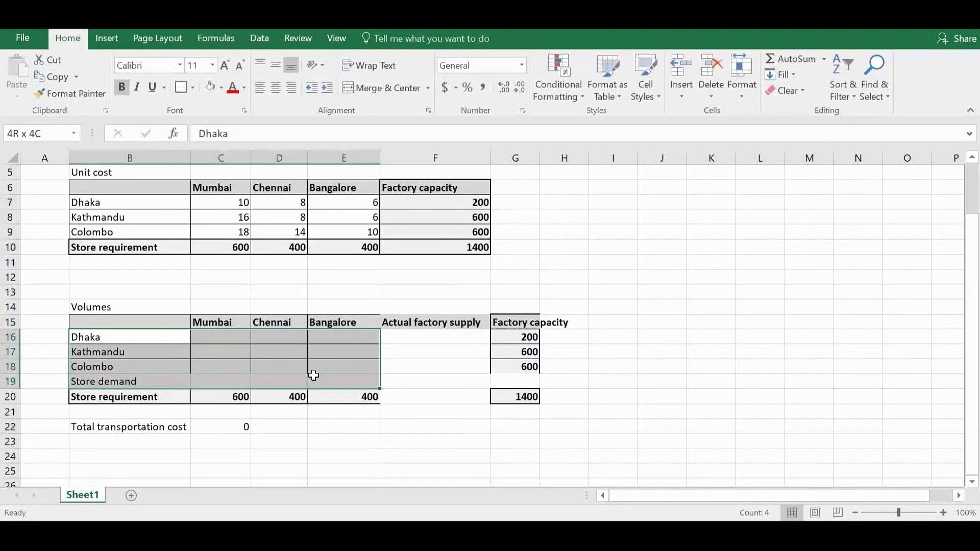
click(193, 87)
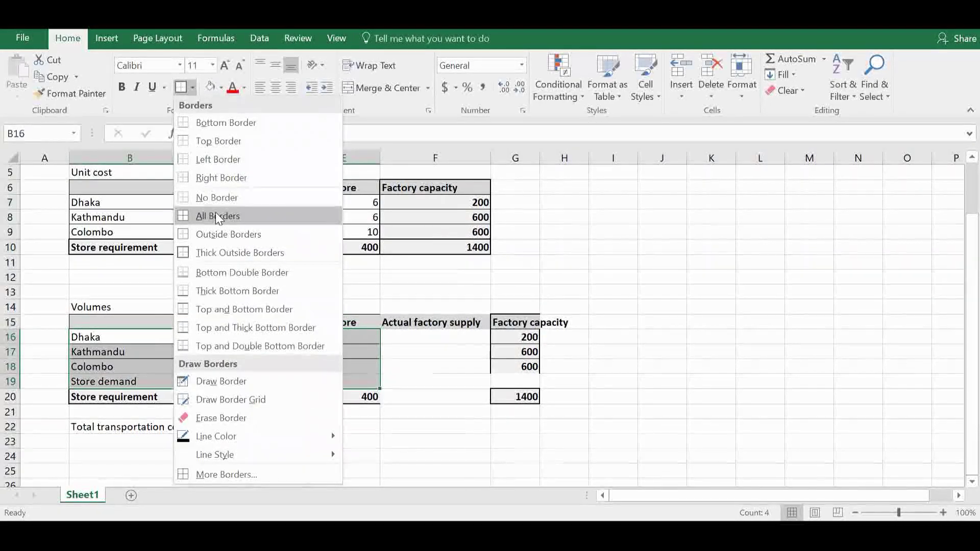
click(216, 213)
key(shift+Right)
key(shift+Right)
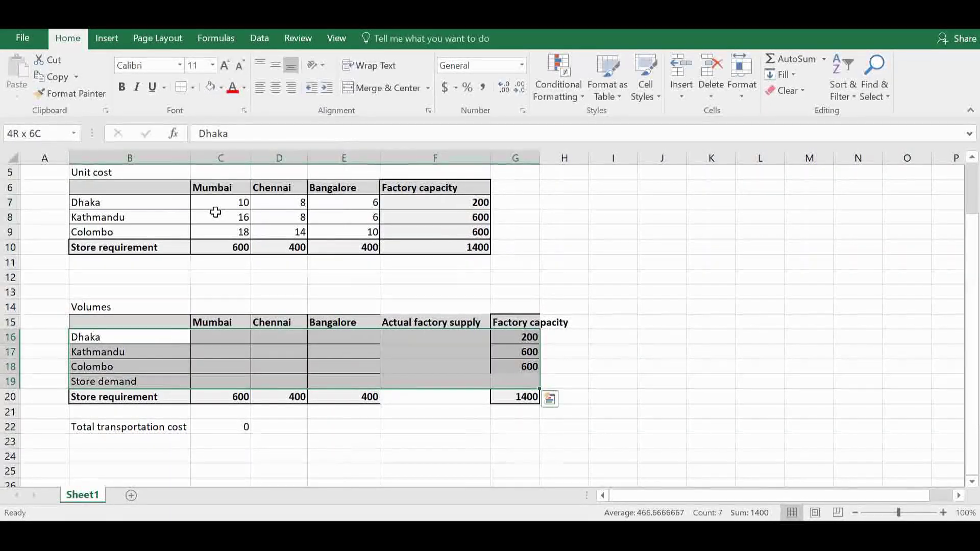
key(shift+Down)
click(184, 90)
- Add a thick outside border around the Volumes table's header row B15:G15
key(Up)
key(shift+Right)
key(shift+Right)
key(shift+Right)
key(shift+Right)
key(shift+Right)
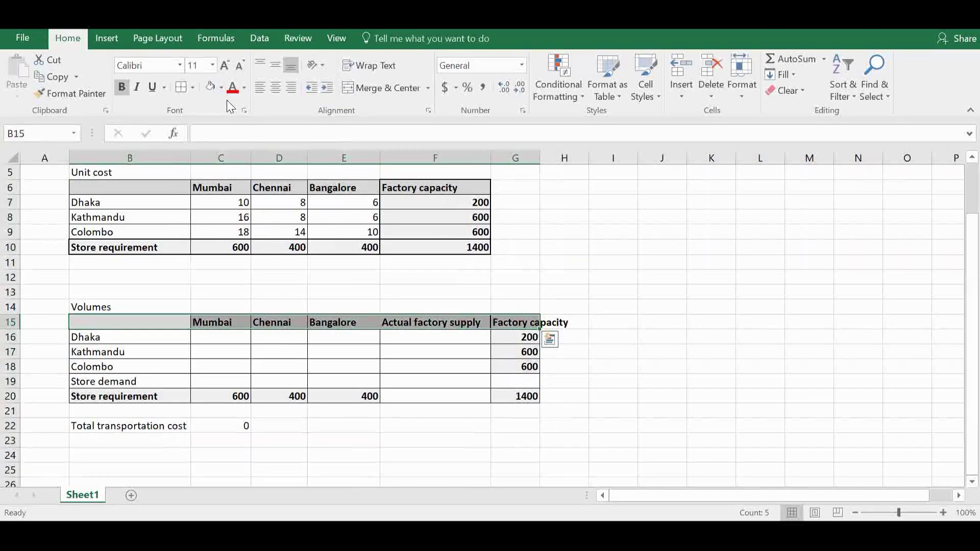
click(193, 88)
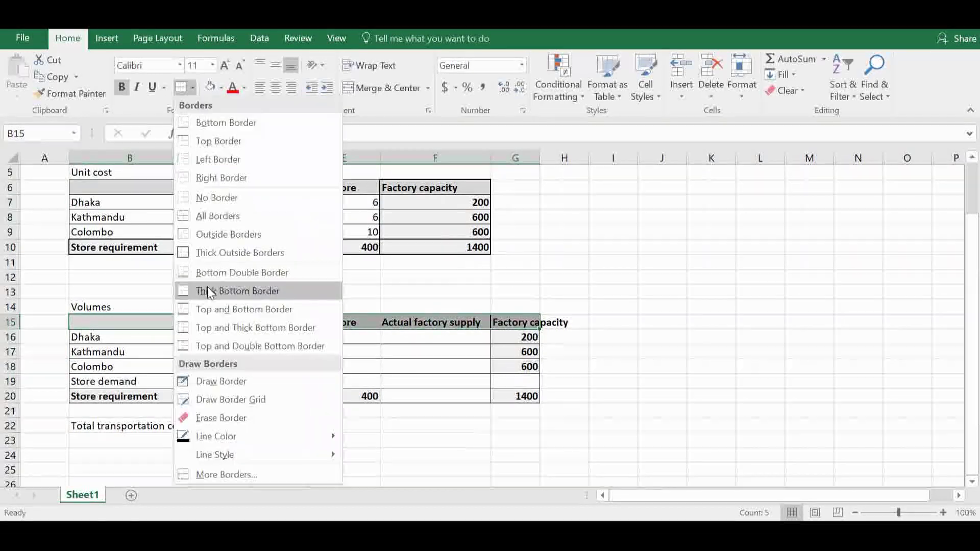
click(220, 253)
- Add a thick outside border around the Actual factory supply column, F15:F20
key(Right)
key(Right)
key(Right)
key(Right)
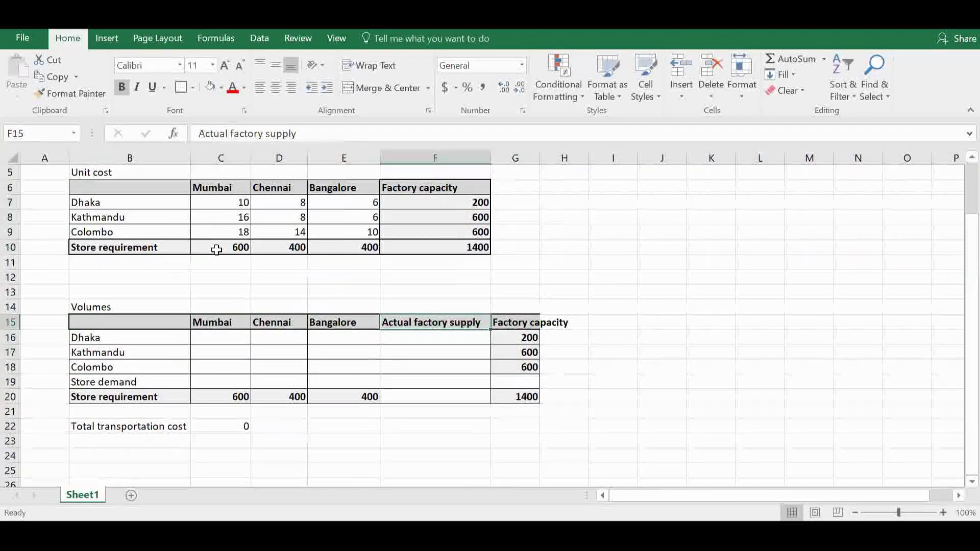
key(shift+Down)
key(shift+Down)
key(shift+Down)
key(shift+Down)
key(shift+Down)
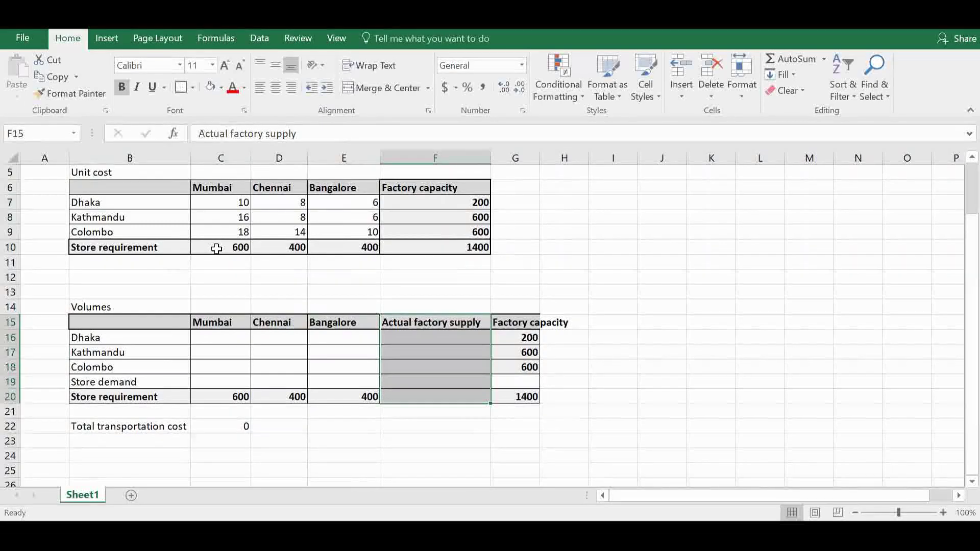
click(179, 87)
- Add a thick outside border around the Volumes table's Factory capacity column, G15:G20
key(Right)
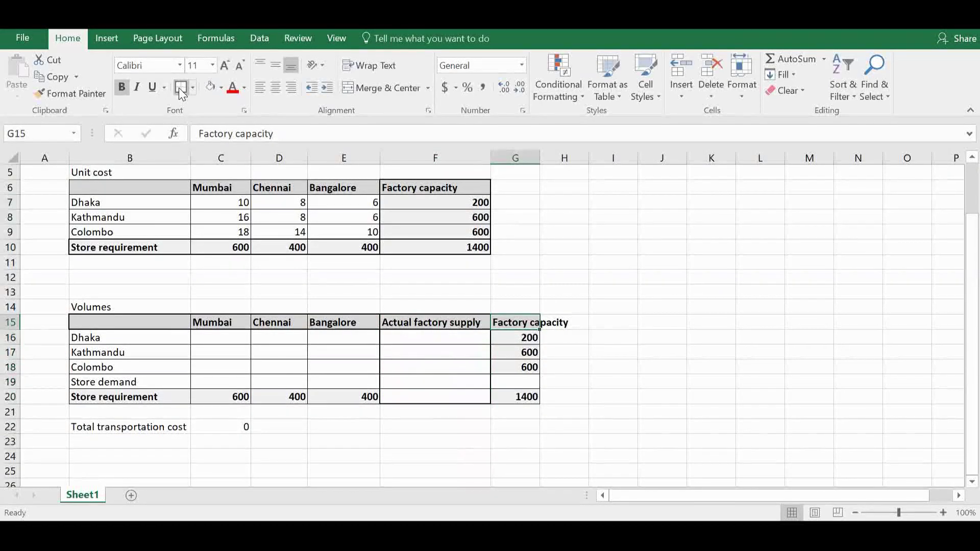
key(shift+Down)
key(shift+Down)
key(shift+Down)
key(shift+Down)
key(shift+Down)
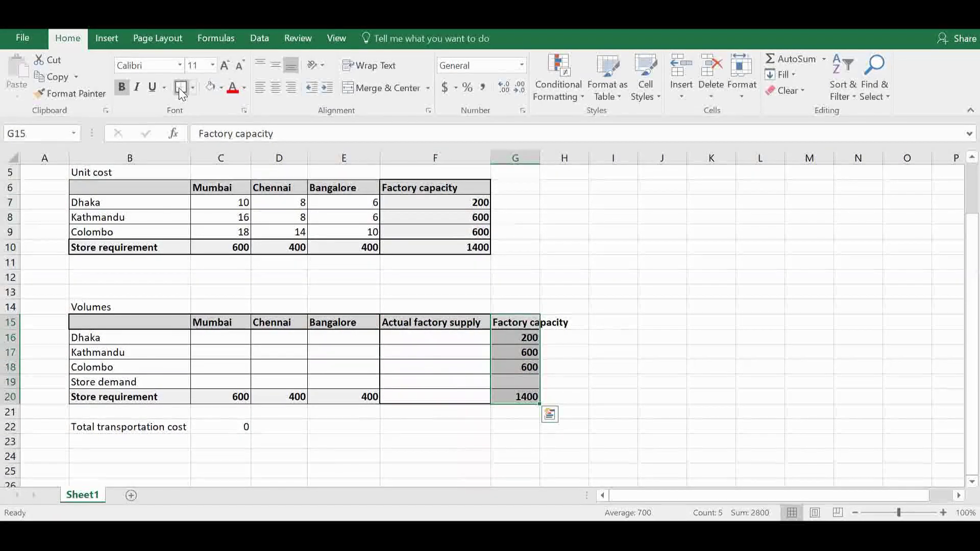
click(179, 88)
- Add a thick outside border around the Store demand row, B19:G19
key(Right)
key(Down)
key(Down)
key(Down)
key(Down)
key(Left)
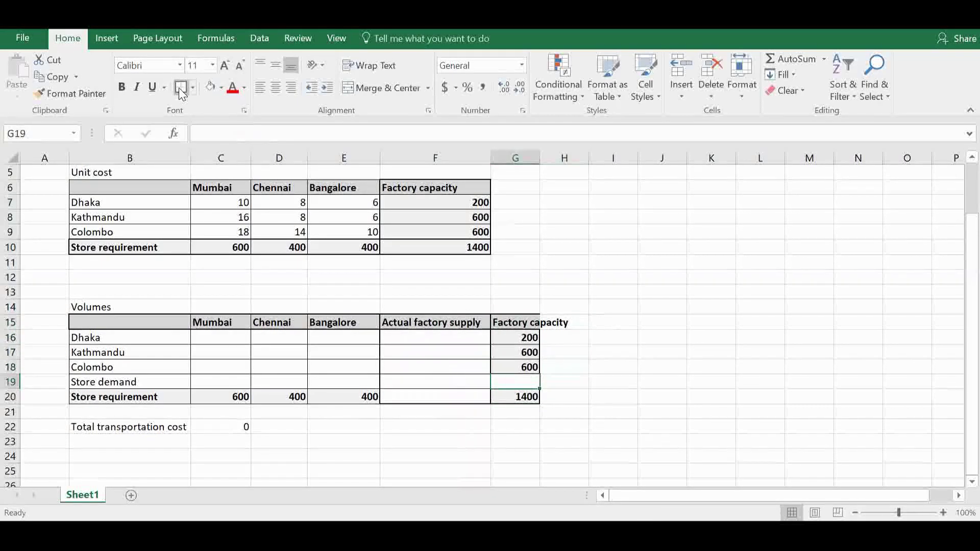
key(shift+Left)
key(shift+Left)
key(shift+Left)
key(shift+Left)
click(178, 88)
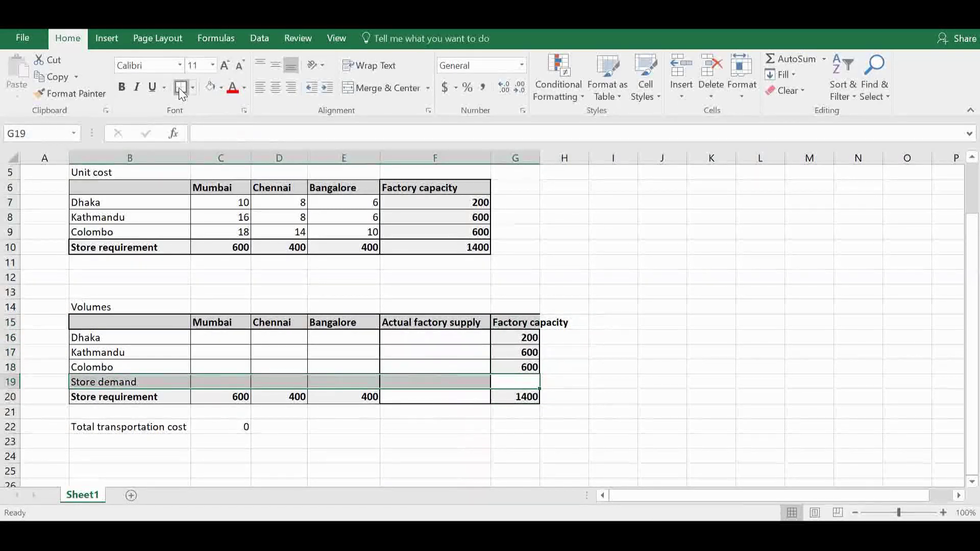
- Add a thick outside border around the Store requirement row B20:G20 and widen column G to fit its header
key(Down)
key(shift+Left)
key(shift+Left)
key(shift+Left)
key(shift+Left)
key(shift+Left)
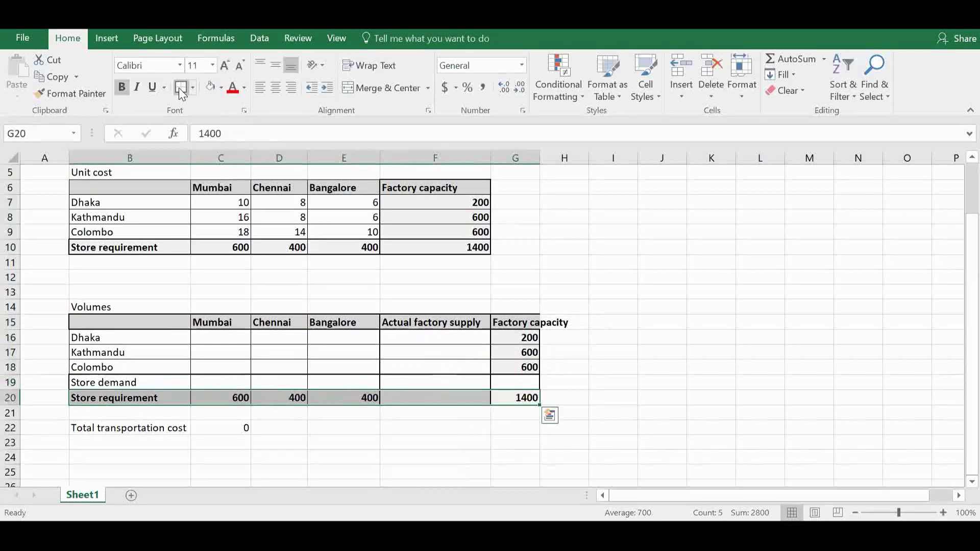
click(748, 428)
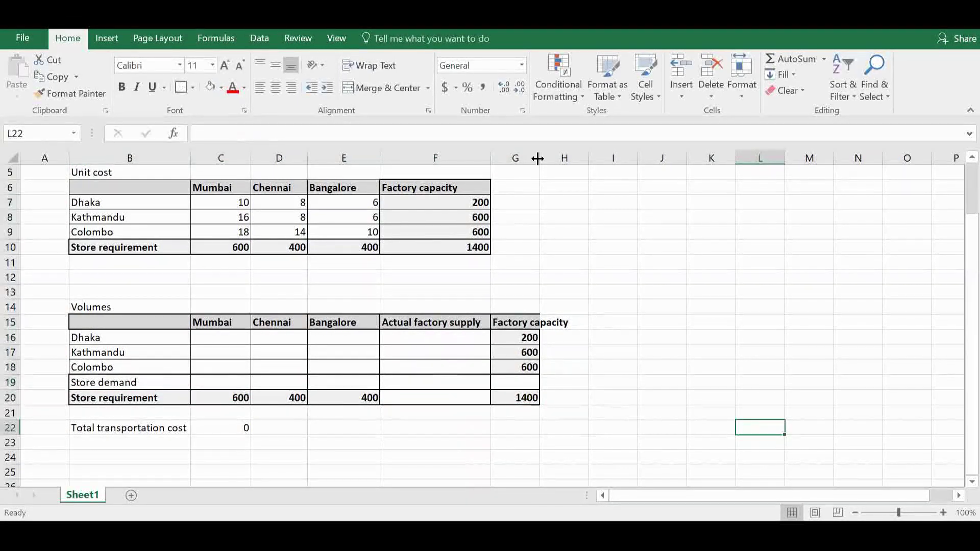
drag(538, 158, 572, 158)
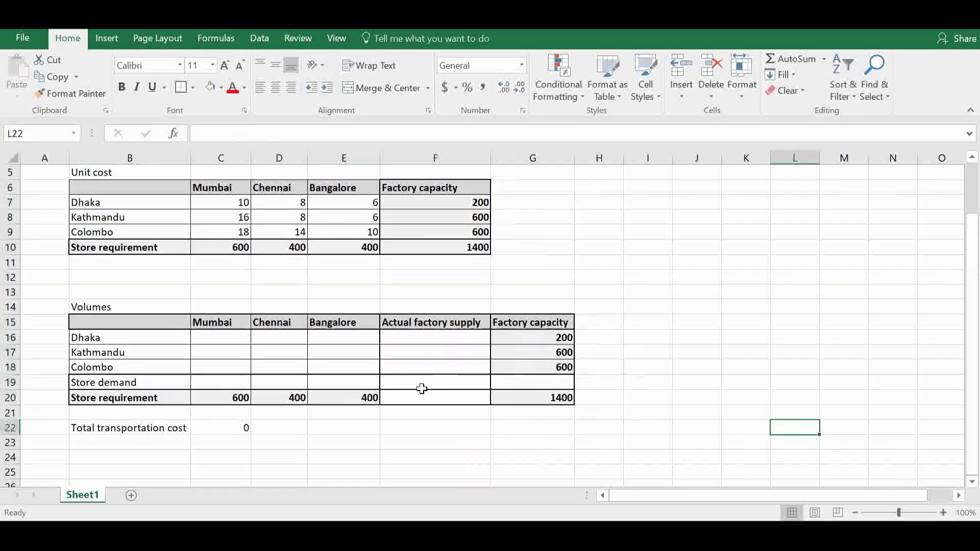
- Shade the Actual factory supply column F15:F20 light grey, and format the Store demand row B19:G19 in bold with the same shading
click(444, 398)
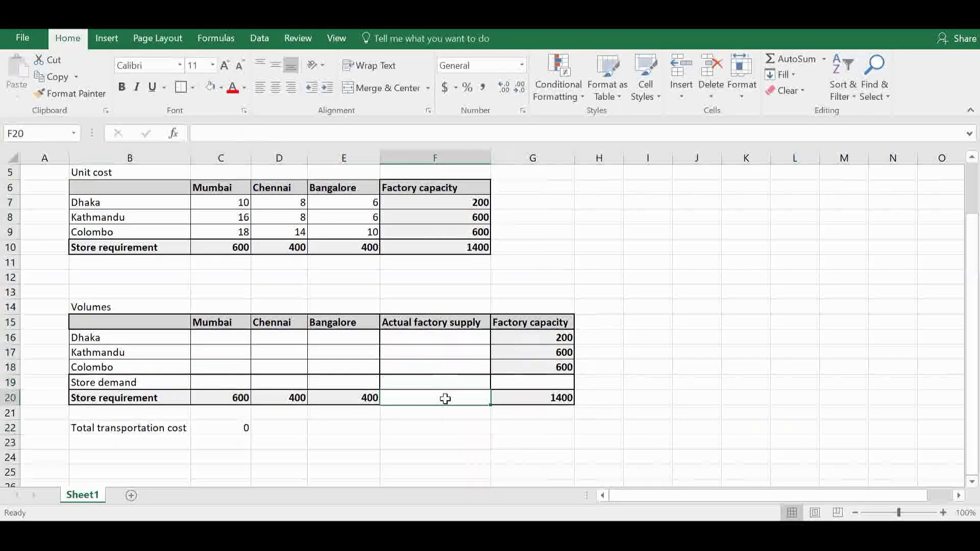
drag(455, 321, 461, 400)
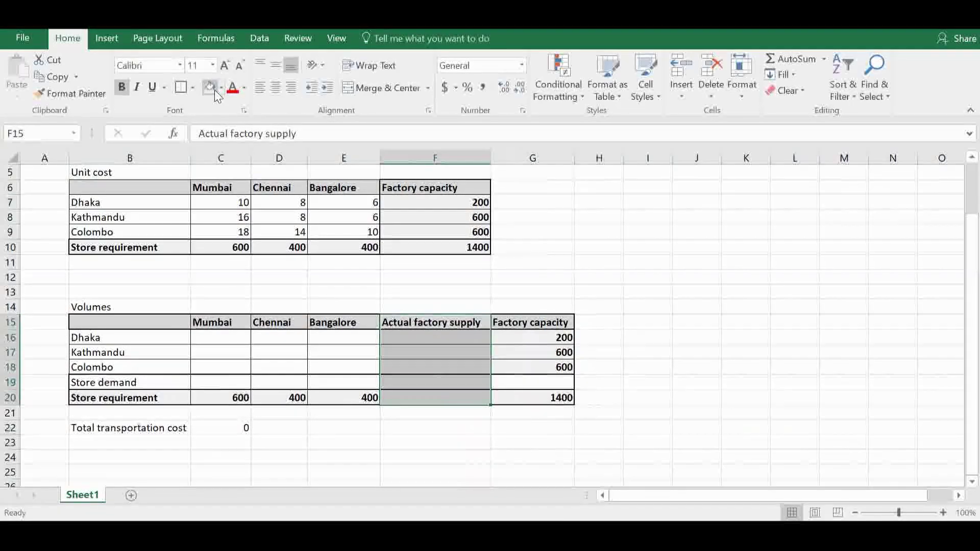
key(Right)
key(Down)
key(Down)
key(Down)
key(Down)
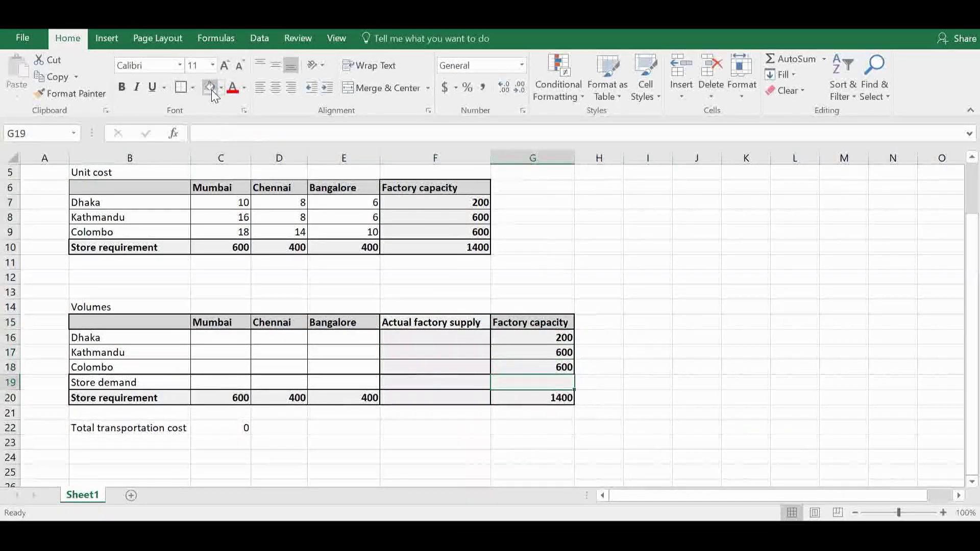
key(Left)
key(Left)
key(Left)
key(Left)
key(Left)
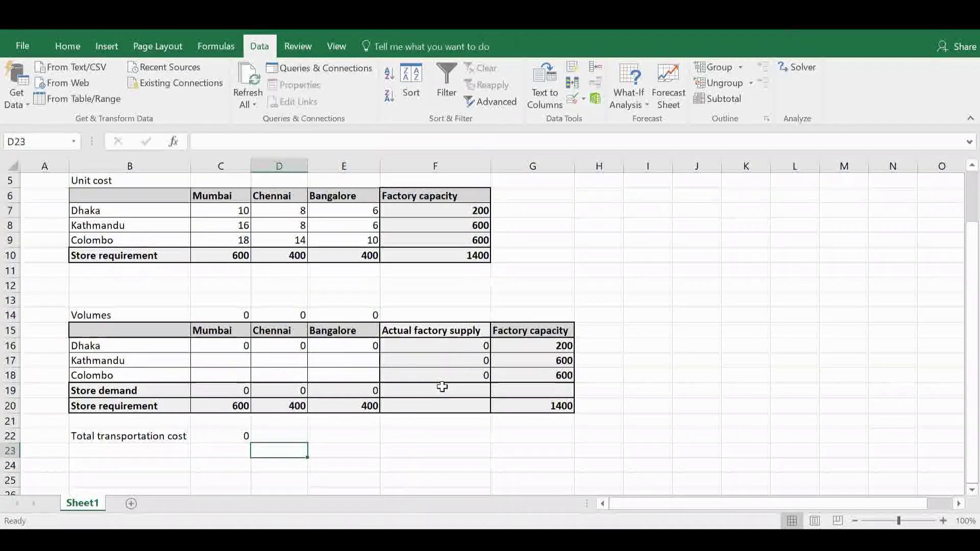
- Examine the Store demand sums in C19:E19 and the Actual factory supply sums in F16:F18 against the factory capacities in G16:G18
drag(182, 384, 378, 377)
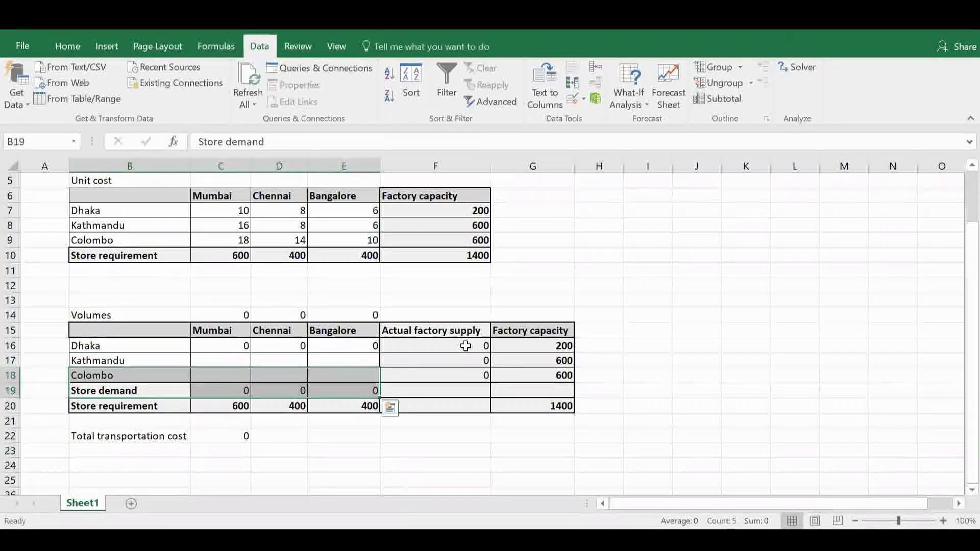
drag(455, 347, 456, 375)
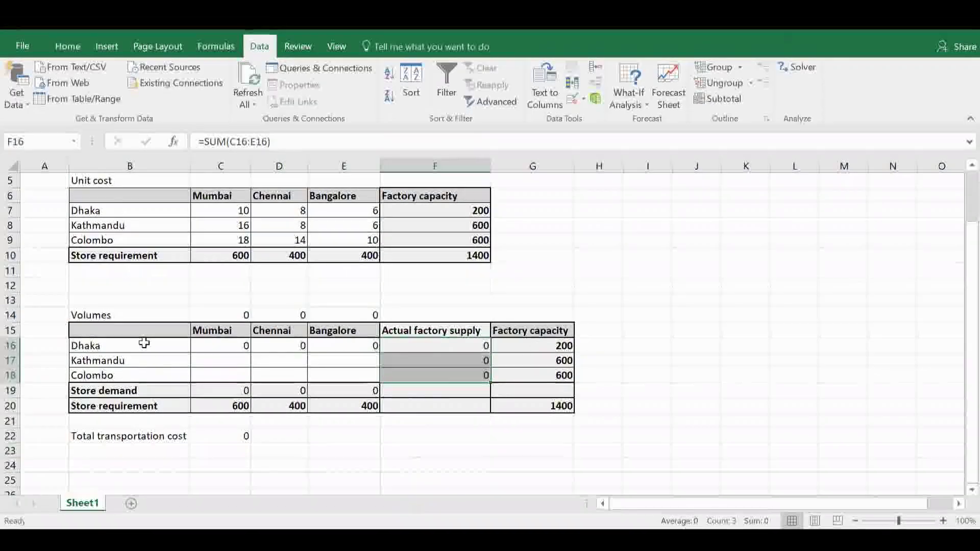
drag(242, 394, 327, 393)
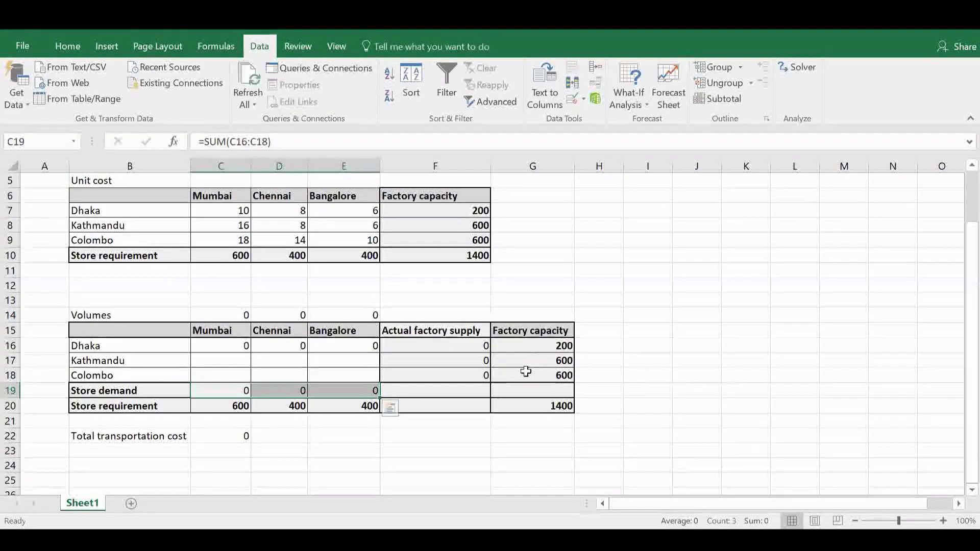
drag(538, 344, 540, 379)
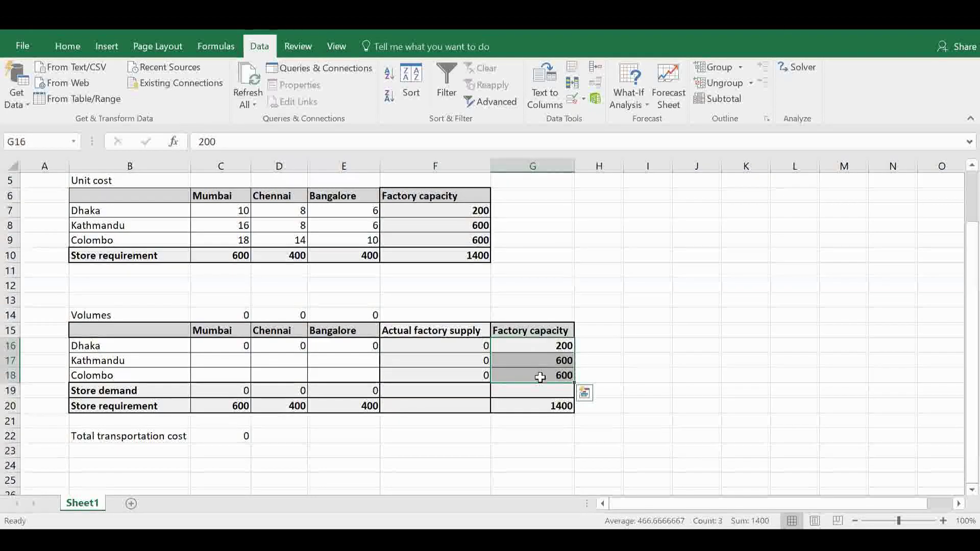
drag(472, 348, 471, 377)
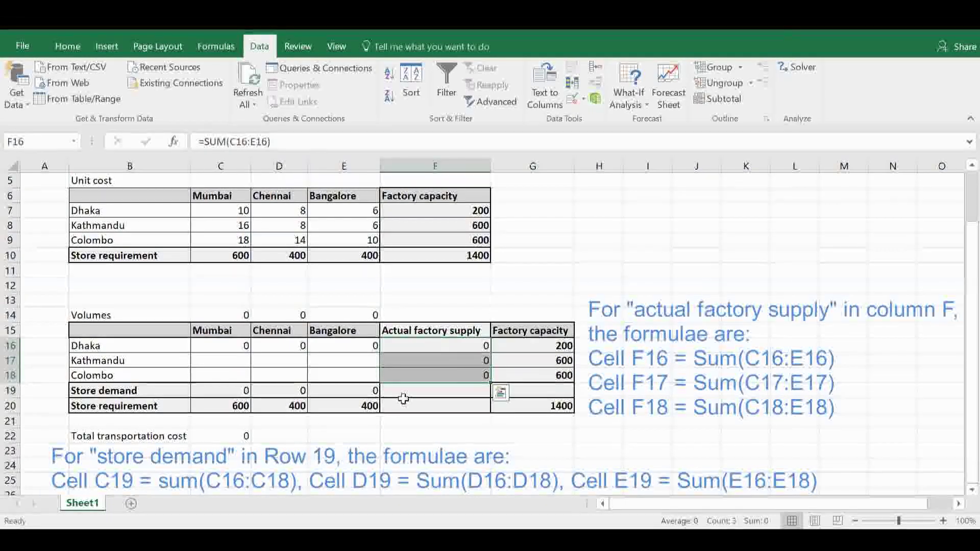
drag(371, 405, 325, 387)
click(233, 392)
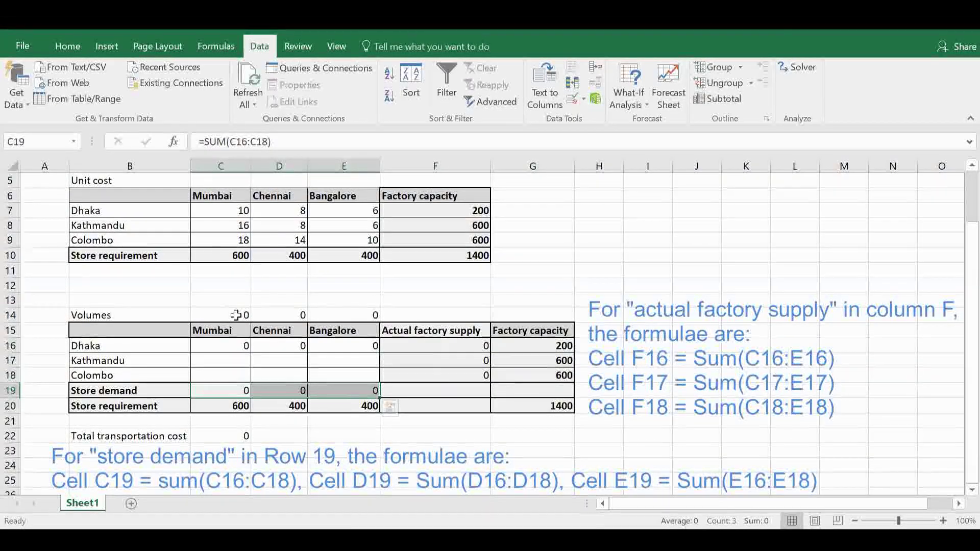
- Clear the contents of C14:E14 in the Volumes title row
drag(235, 315, 342, 316)
key(Delete)
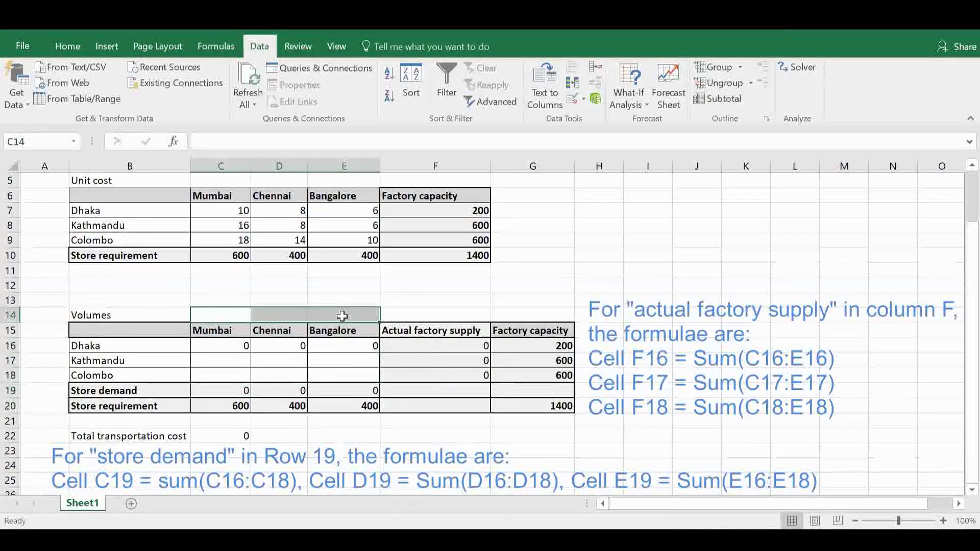
click(484, 450)
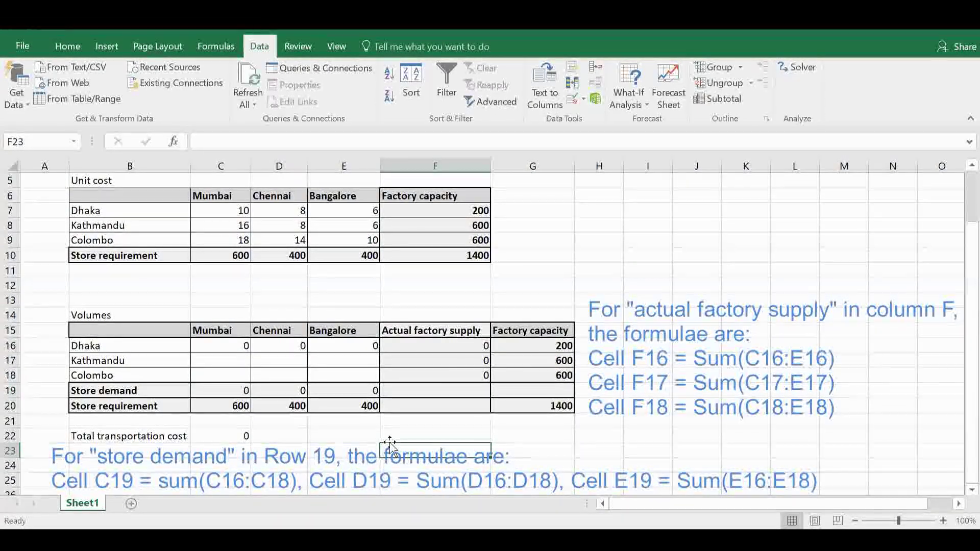
- Check in the Excel add-ins list that the Solver Add-in is enabled
click(57, 48)
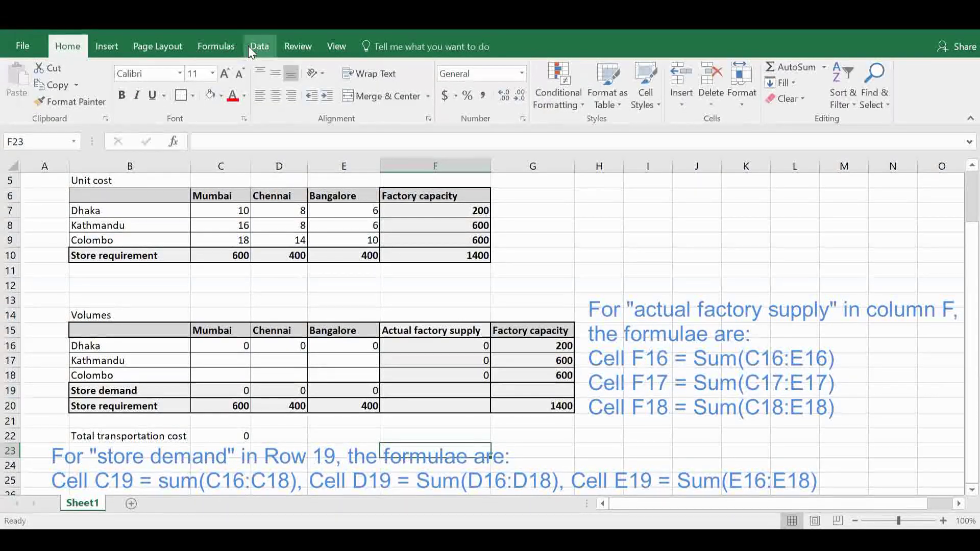
click(263, 47)
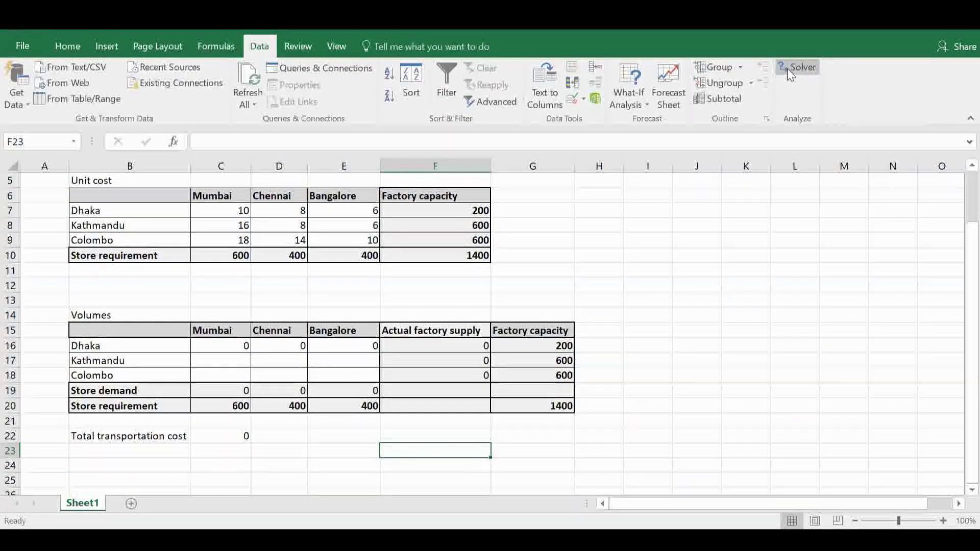
click(10, 45)
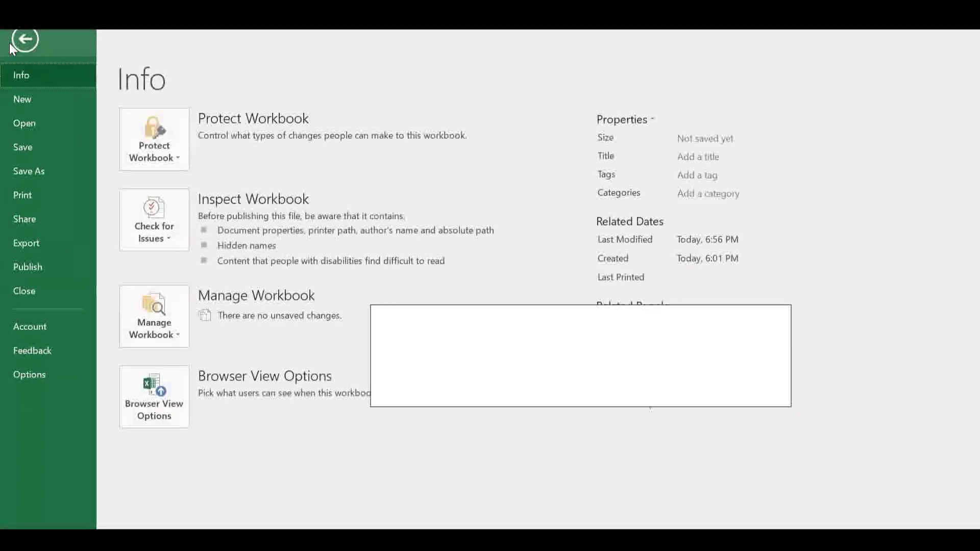
click(20, 375)
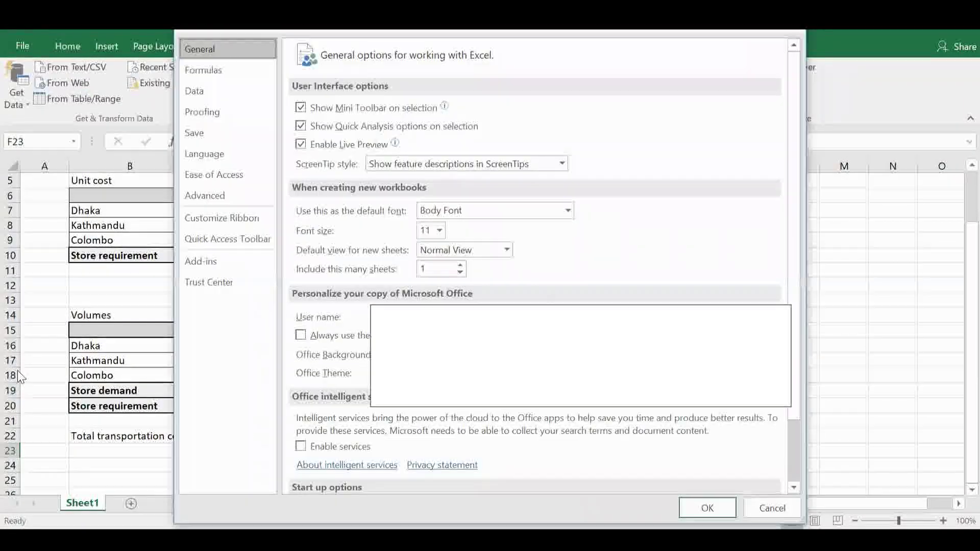
click(206, 260)
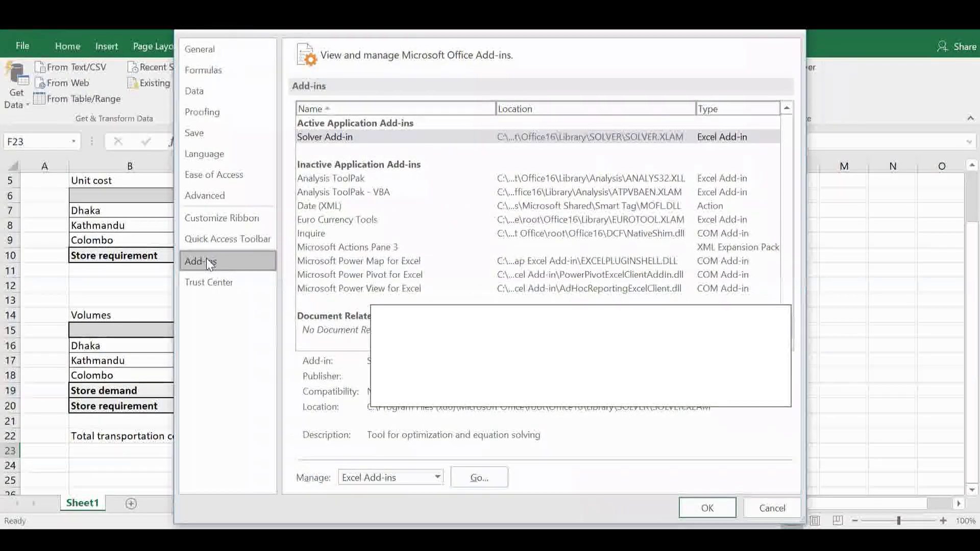
click(419, 482)
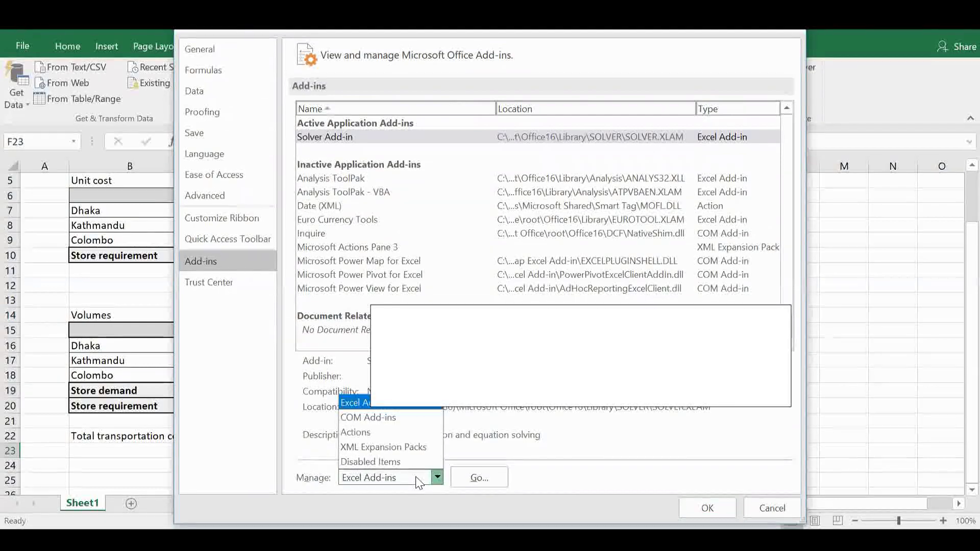
click(414, 404)
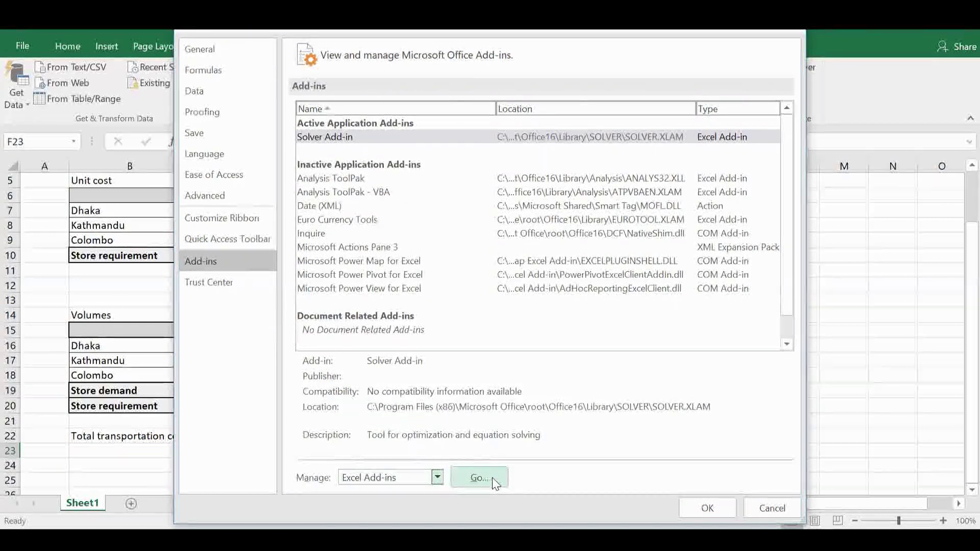
click(479, 478)
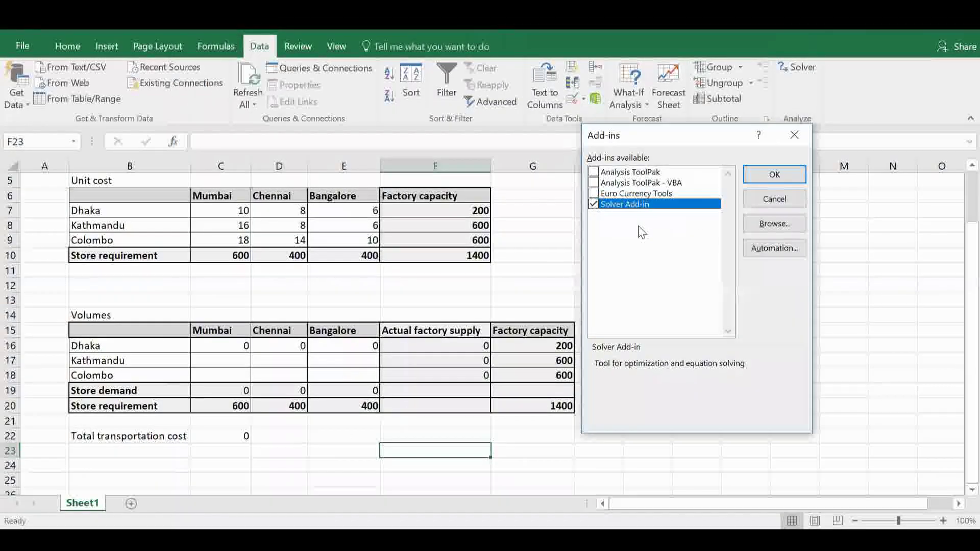
drag(673, 135, 656, 155)
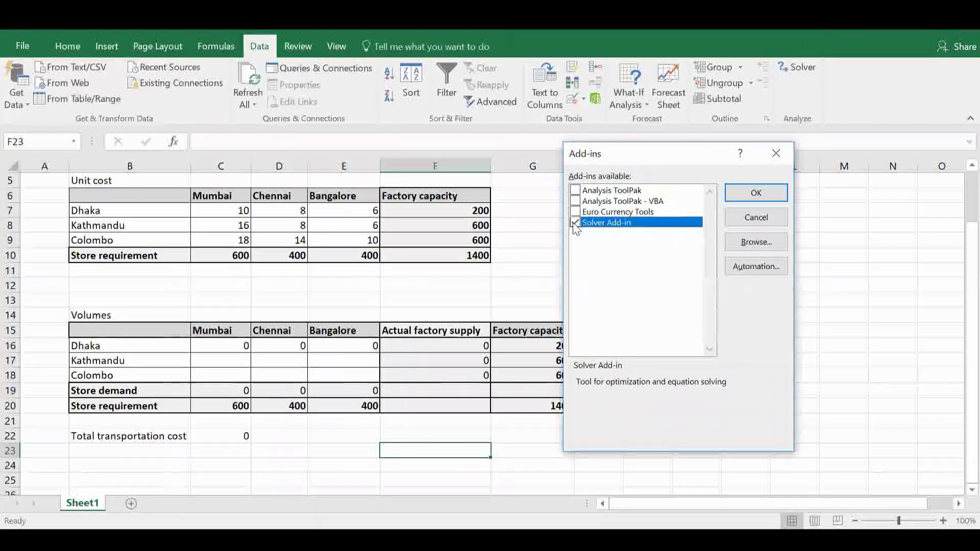
click(754, 188)
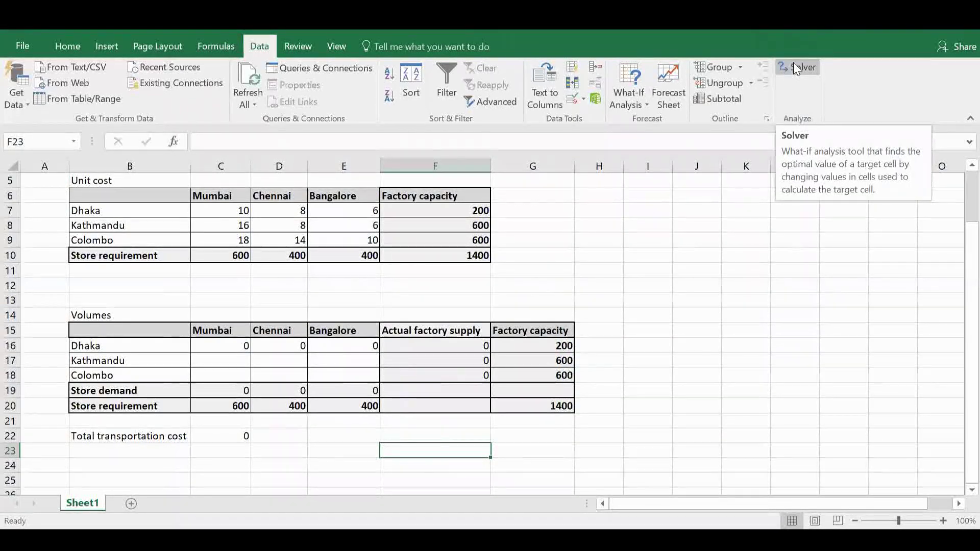
- Open Solver and set the objective to minimise the total transportation cost in C22
click(797, 63)
click(800, 69)
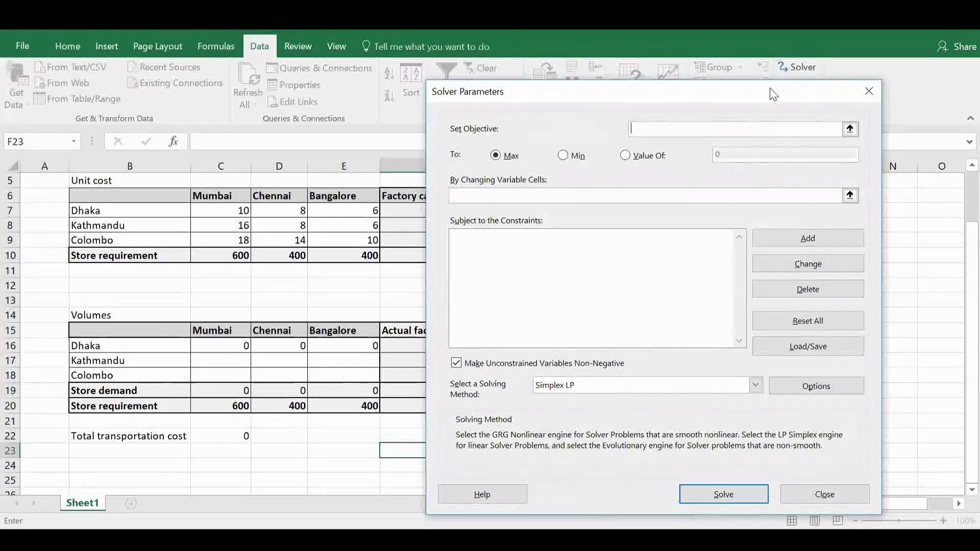
drag(770, 88, 844, 62)
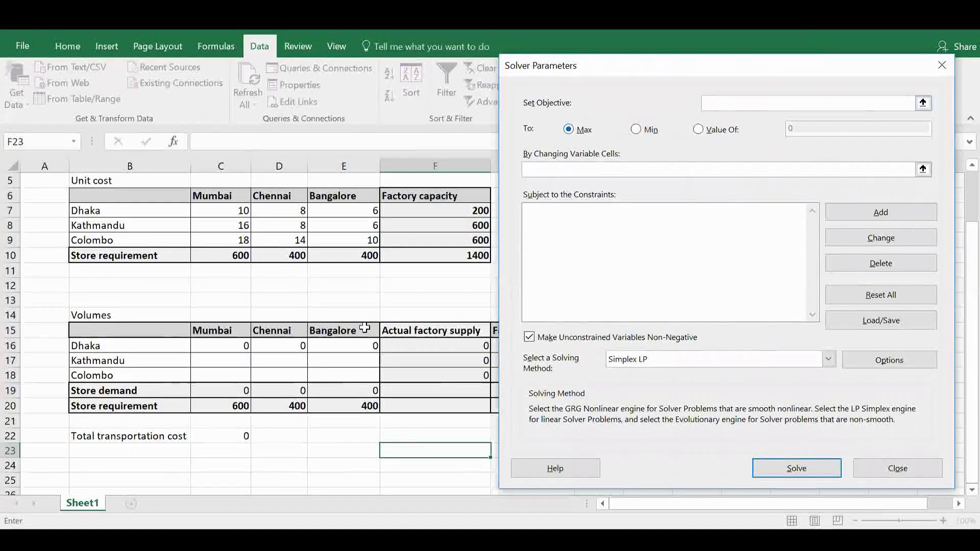
click(235, 437)
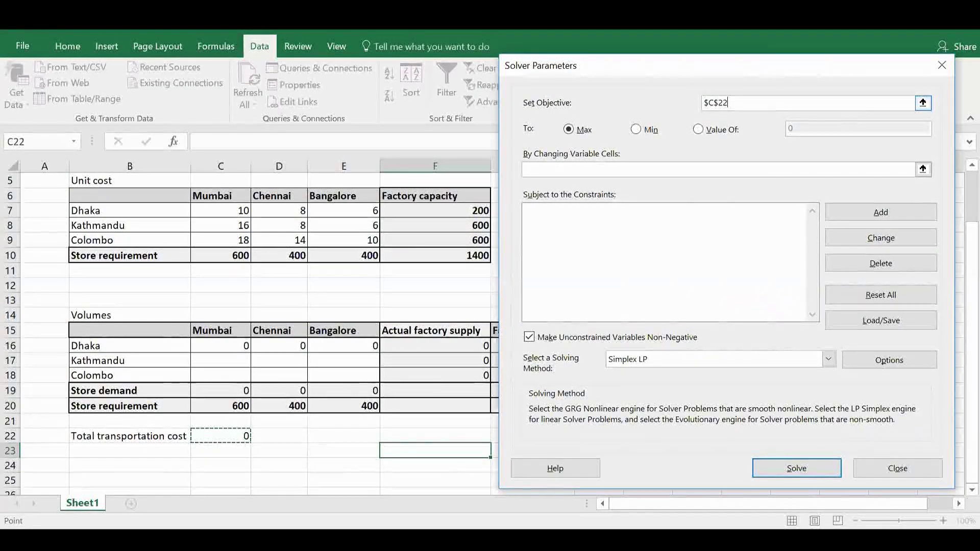
click(636, 129)
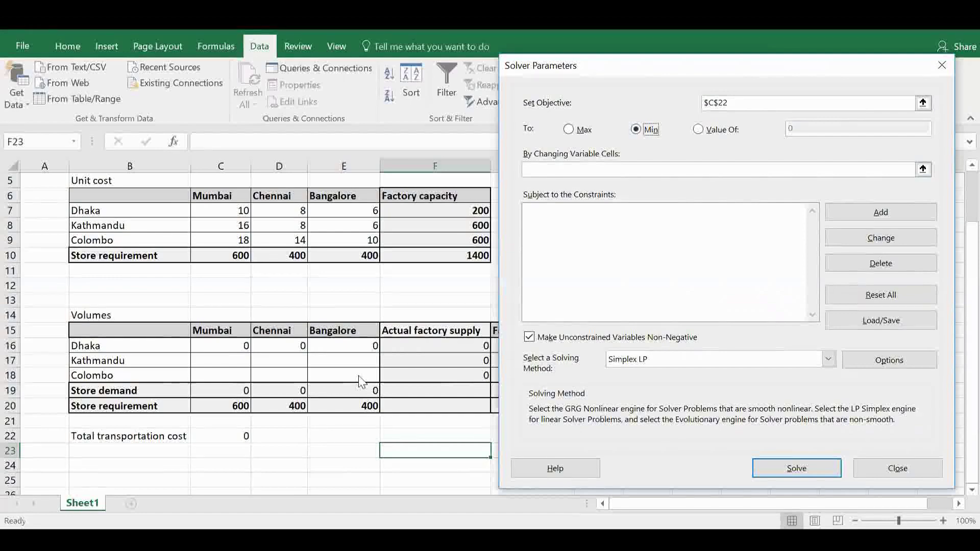
- Set Solver's changing variable cells to the shipment volumes in C16:E18
click(639, 170)
click(238, 346)
drag(238, 346, 334, 375)
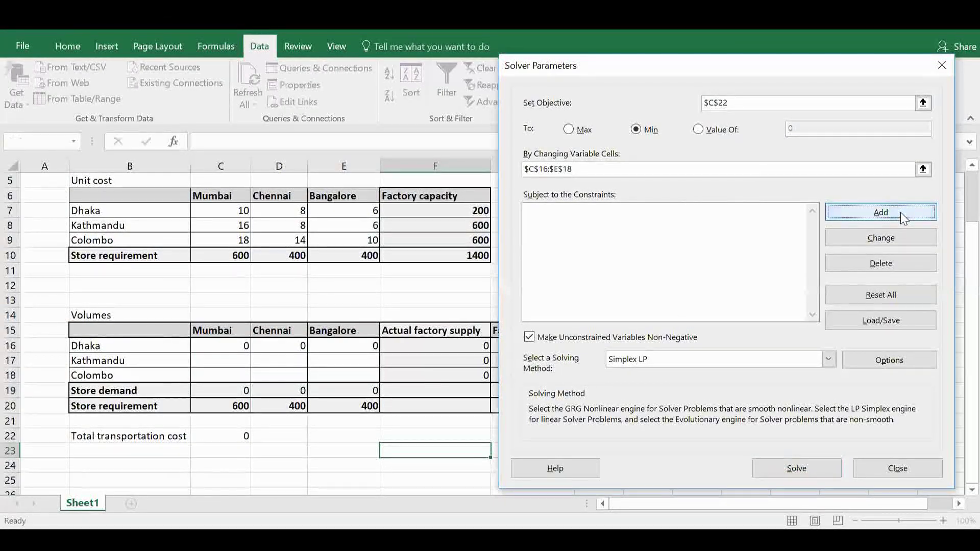
- Add a Solver constraint that Dhaka's actual supply F16 is <= its factory capacity G16
click(900, 213)
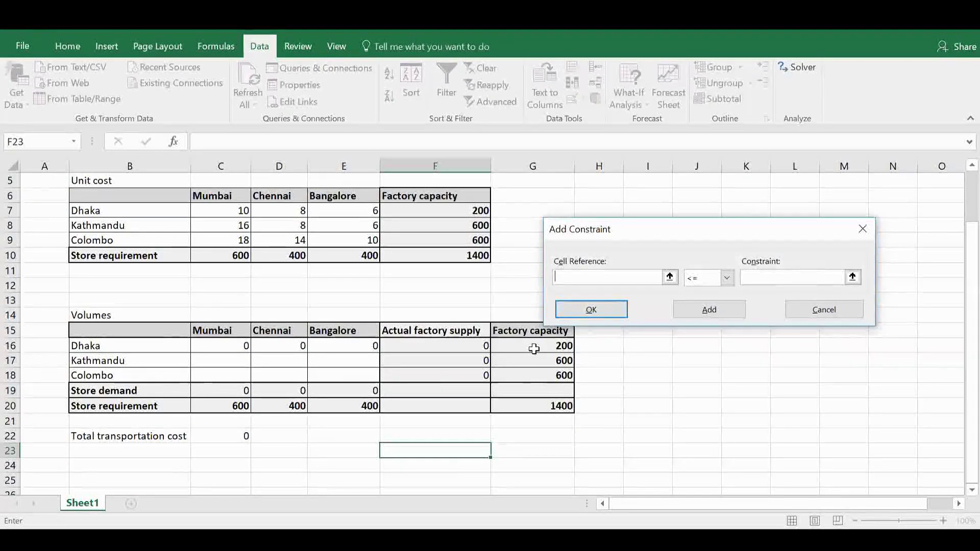
click(443, 348)
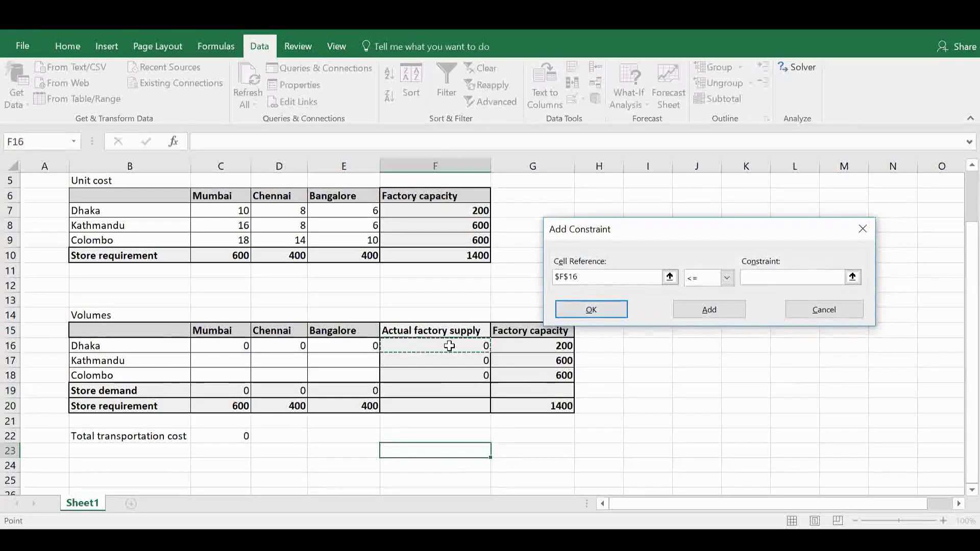
click(776, 278)
click(543, 349)
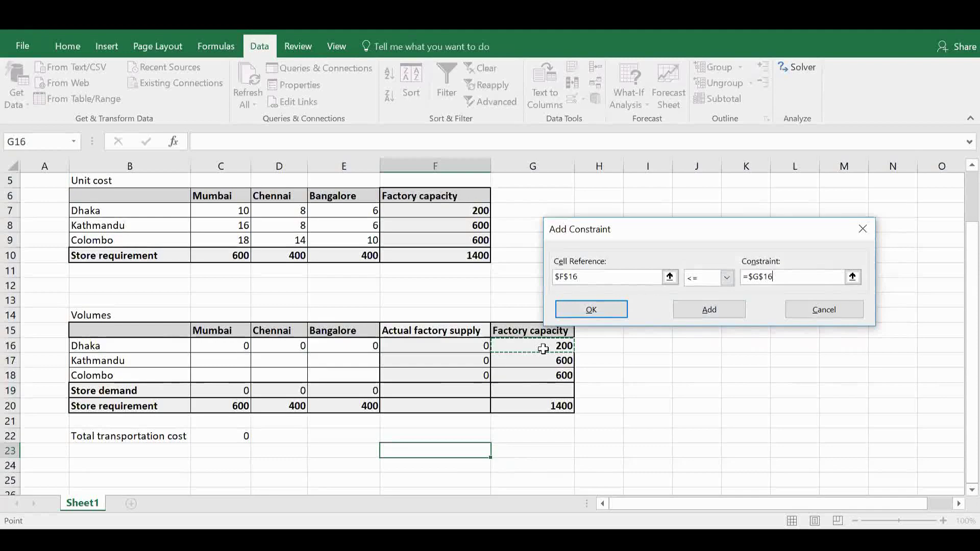
click(709, 311)
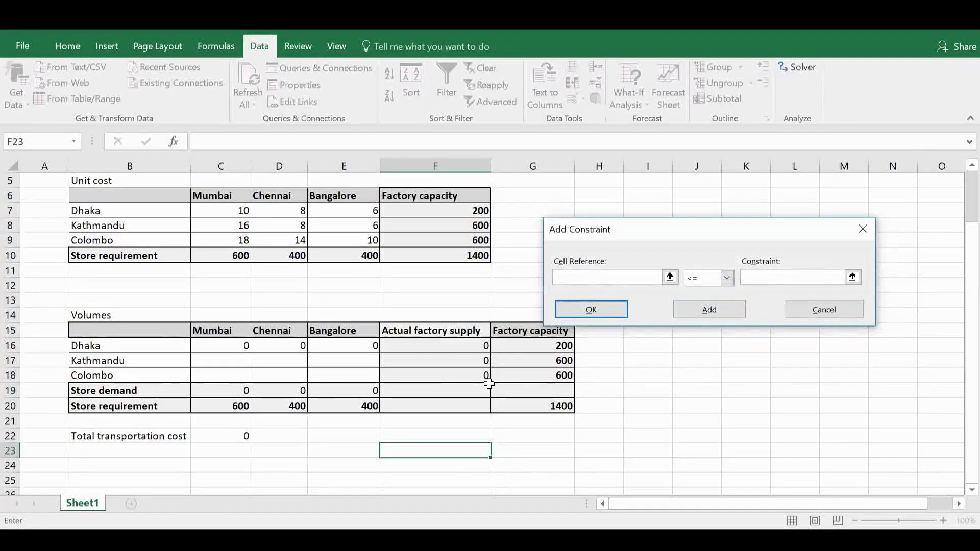
- Add a Solver constraint that Kathmandu's actual supply F17 is <= its factory capacity G17
click(480, 362)
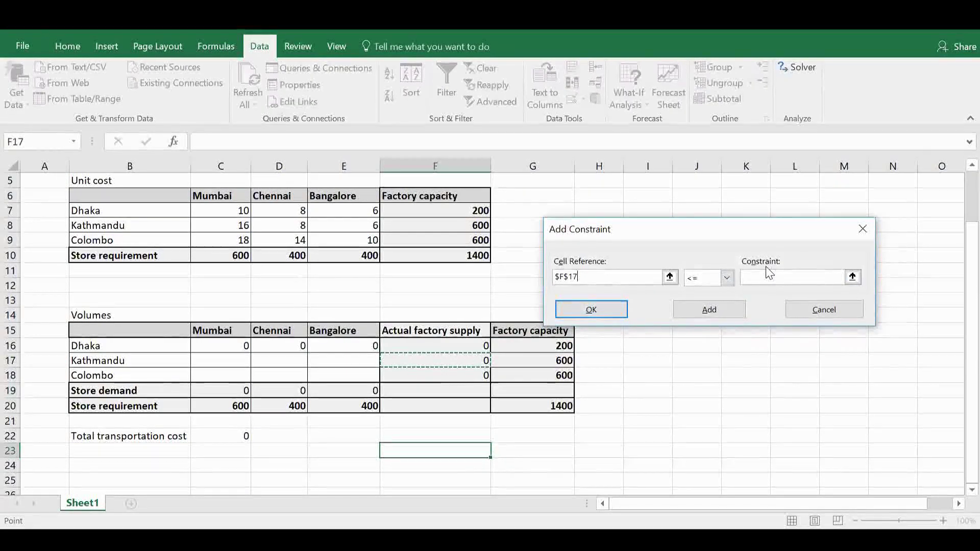
click(817, 279)
click(525, 361)
click(697, 309)
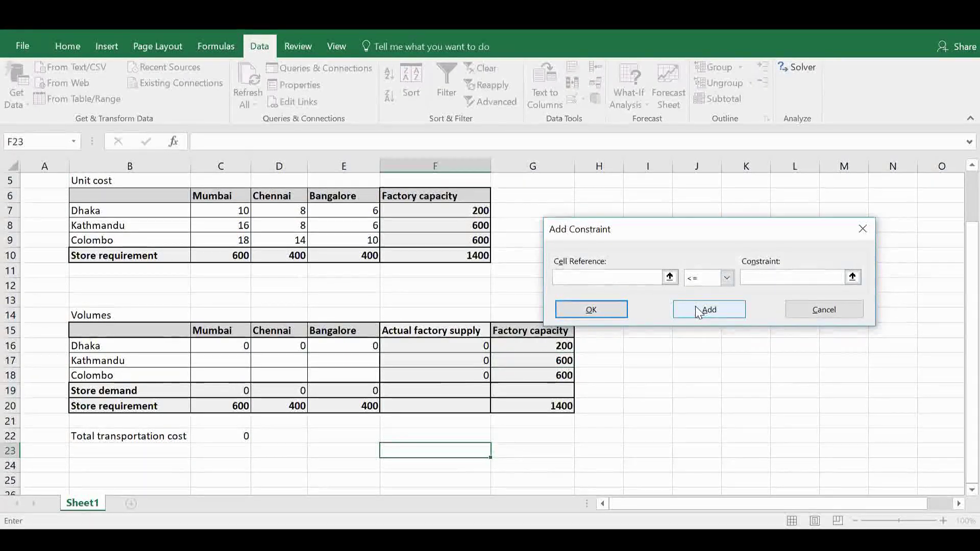
- Add a Solver constraint that Colombo's actual supply F18 is <= its factory capacity G18
click(457, 376)
click(770, 280)
click(529, 377)
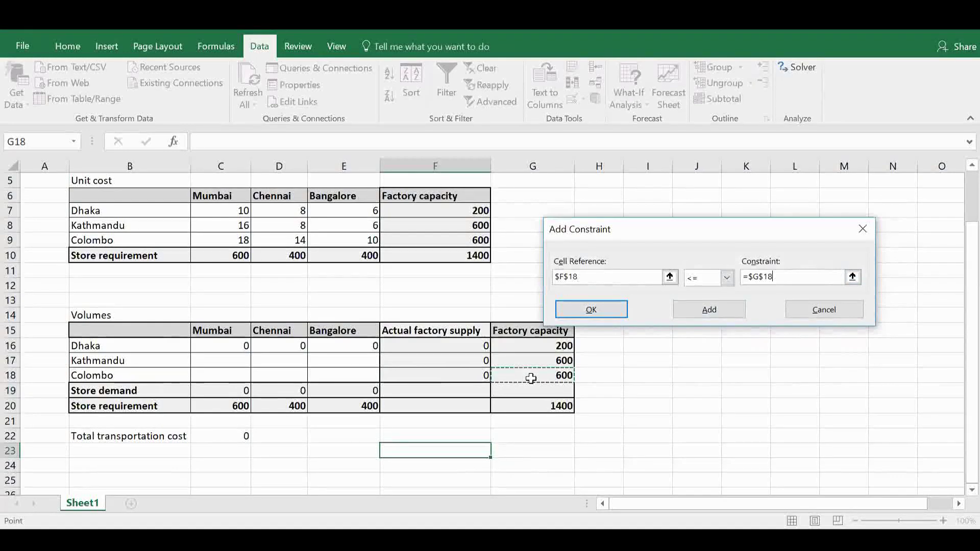
click(703, 314)
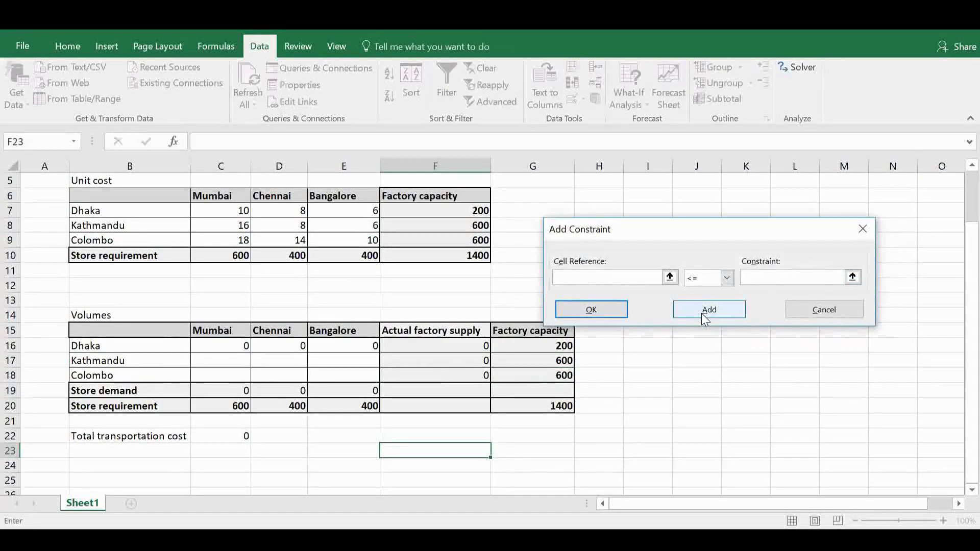
- Start a constraint on Mumbai's store demand cell C19 and set its operator to =
click(226, 390)
drag(226, 391, 255, 390)
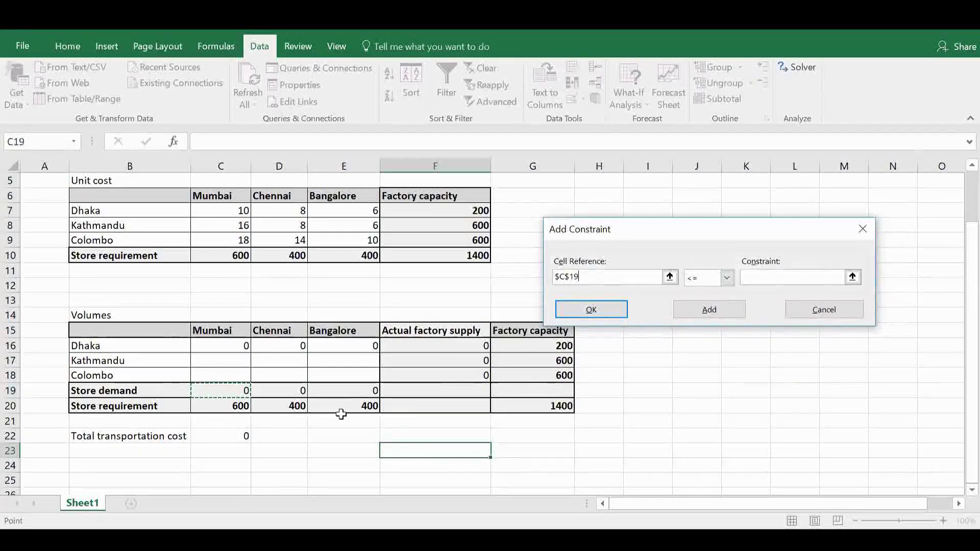
click(726, 279)
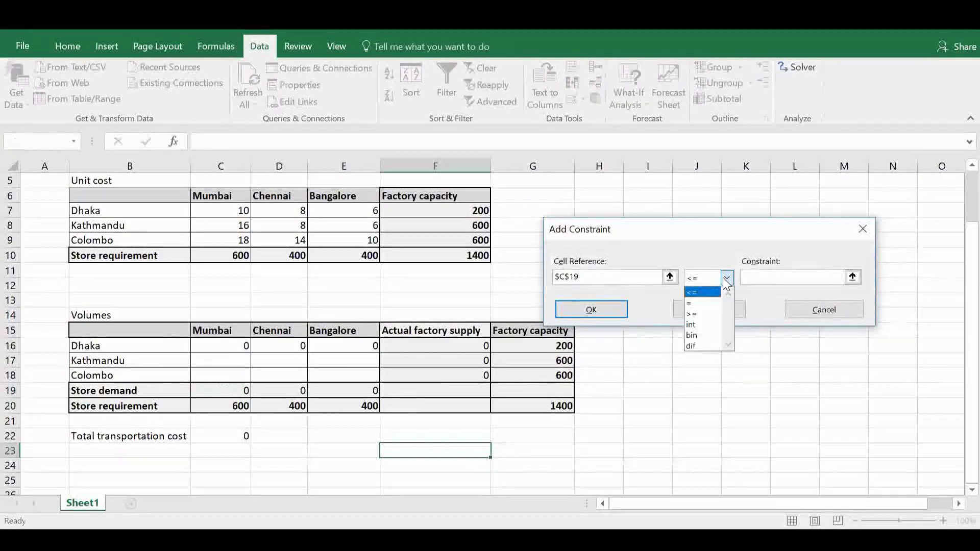
click(703, 305)
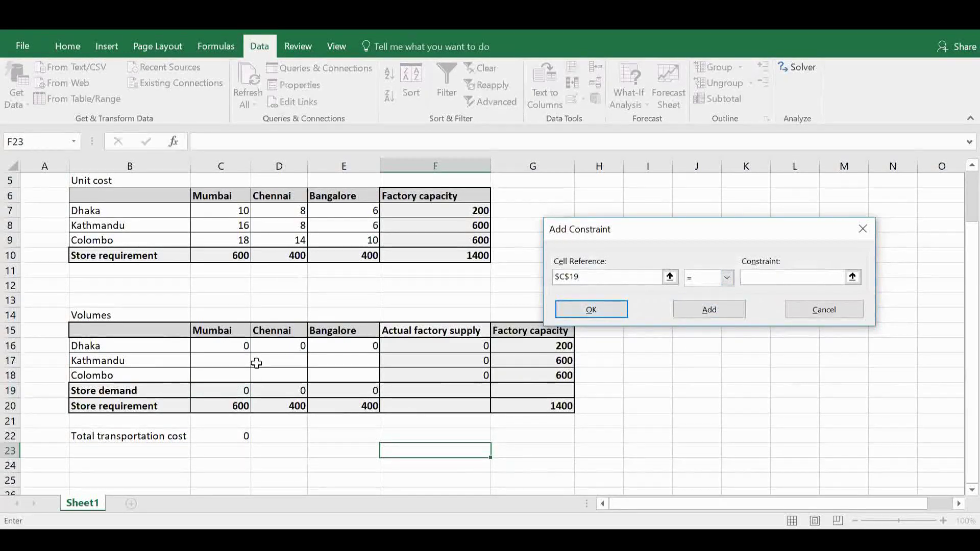
click(233, 391)
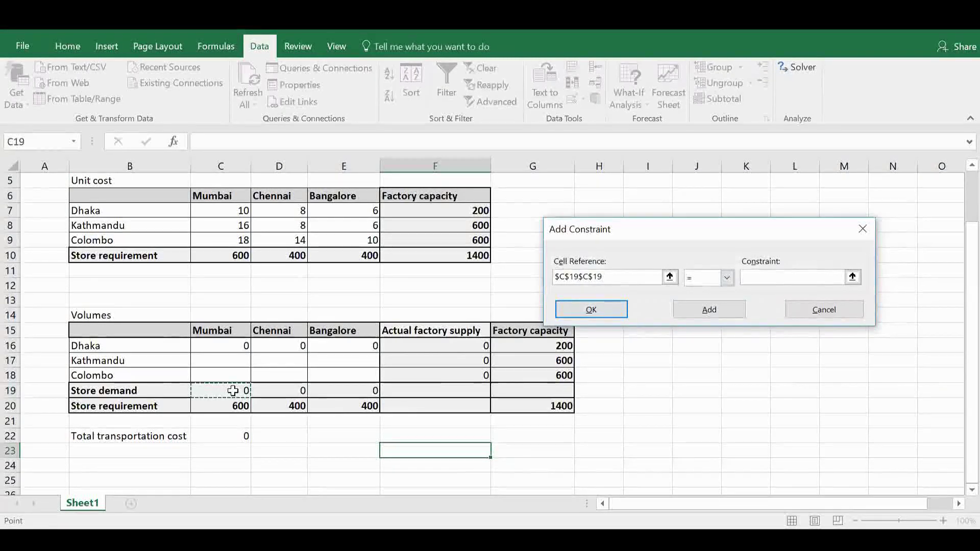
key(BackSpace)
key(BackSpace)
key(BackSpace)
key(BackSpace)
key(BackSpace)
key(BackSpace)
key(BackSpace)
key(BackSpace)
key(BackSpace)
key(BackSpace)
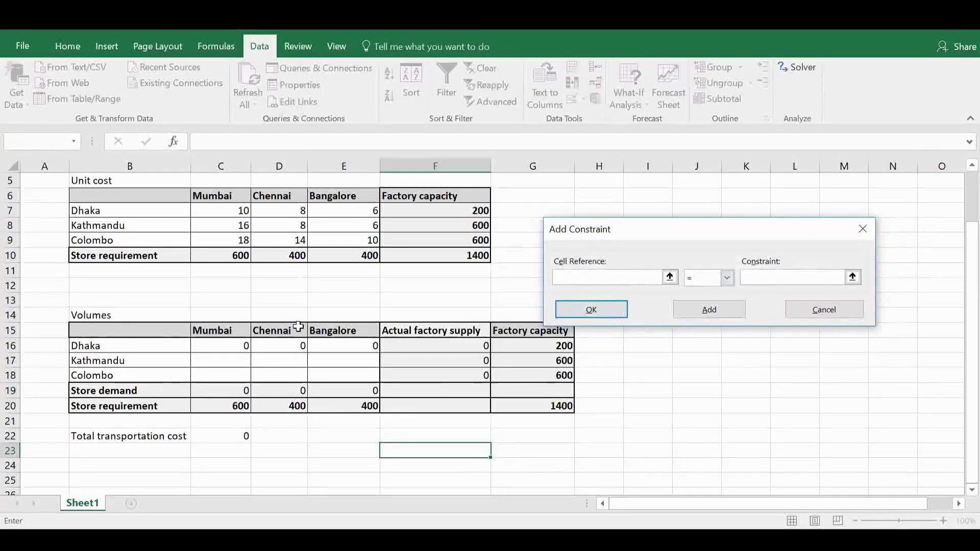
- Add a Solver constraint that Mumbai's store demand C19 equals its store requirement C20
click(235, 390)
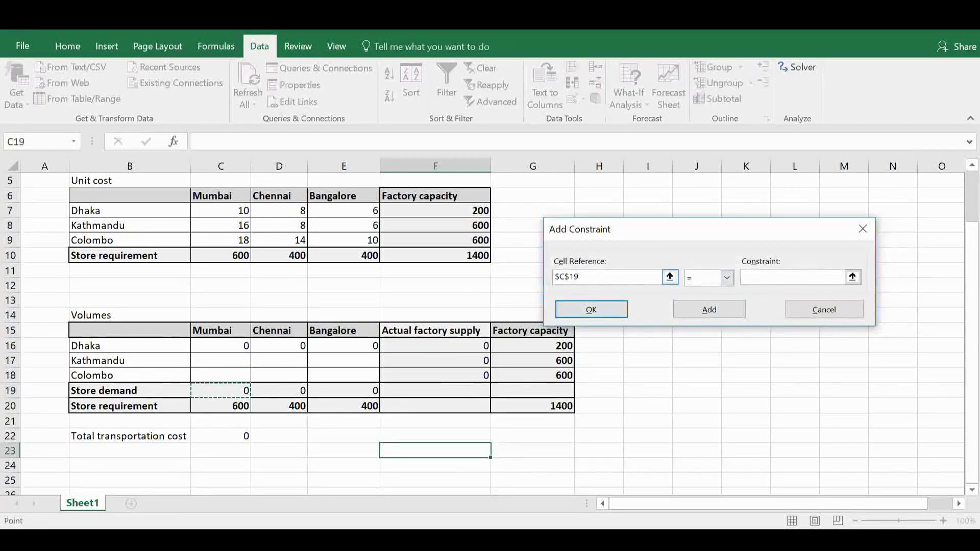
click(802, 277)
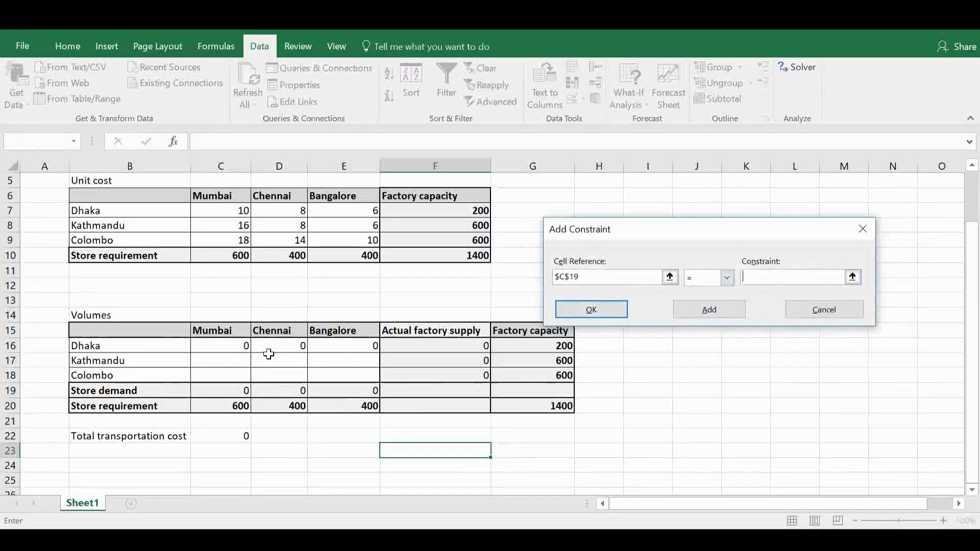
click(235, 409)
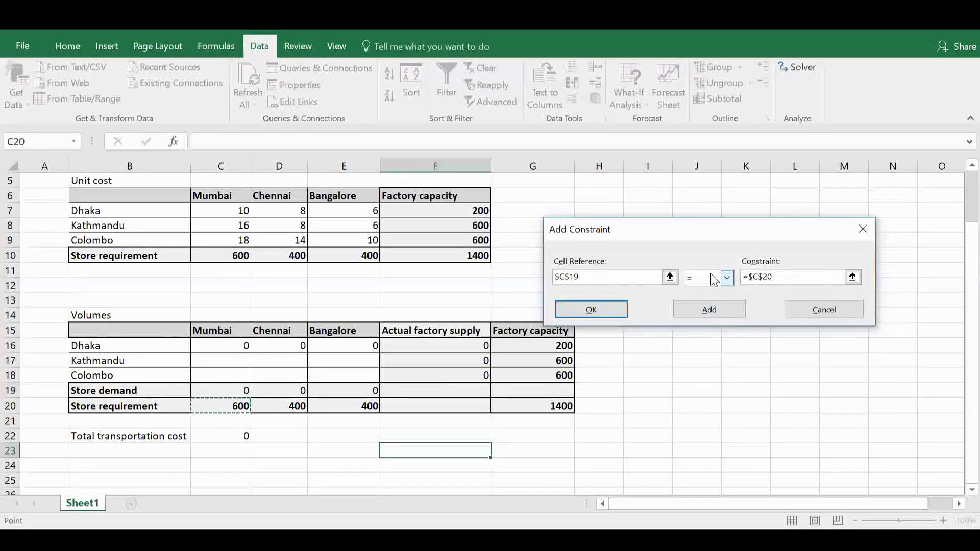
click(716, 313)
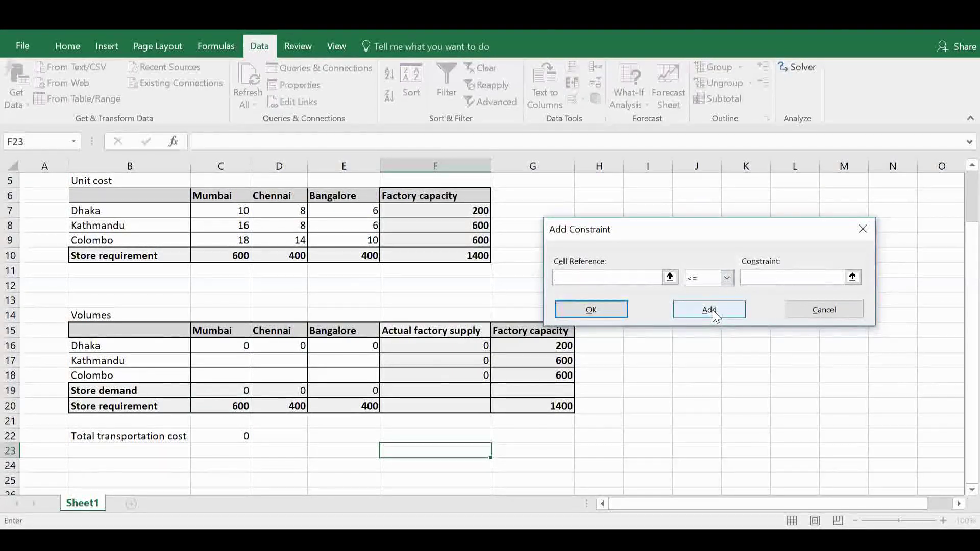
- Add a Solver constraint that Chennai's store demand D19 equals its store requirement D20
click(295, 394)
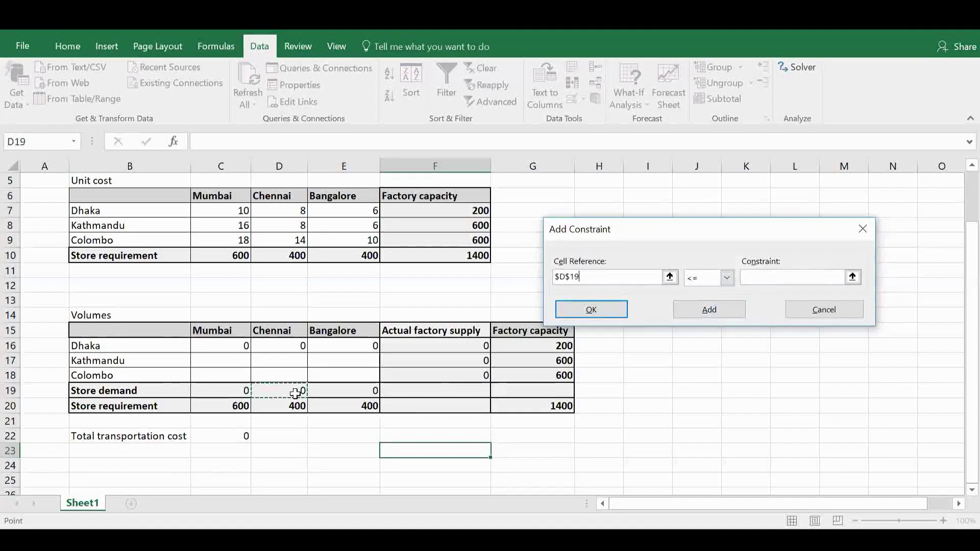
click(728, 280)
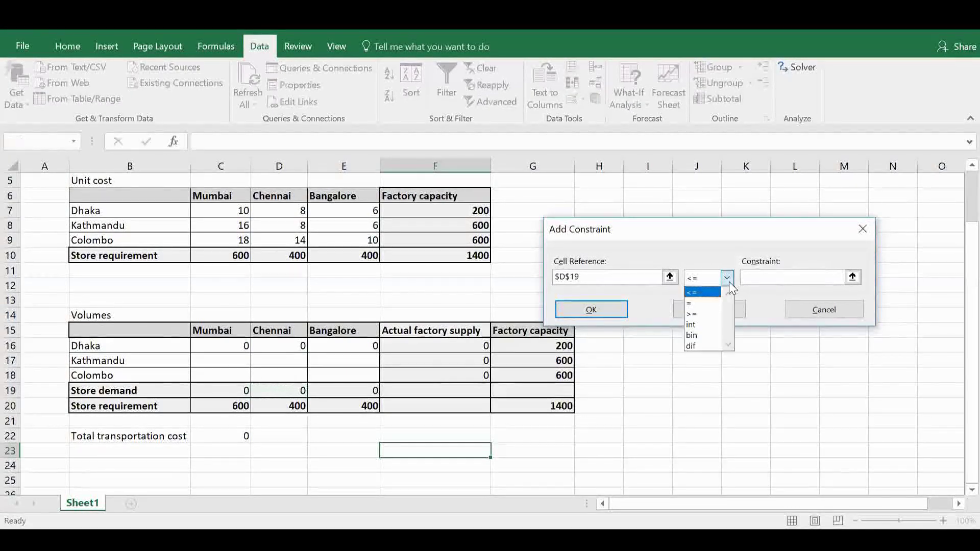
click(715, 304)
click(791, 277)
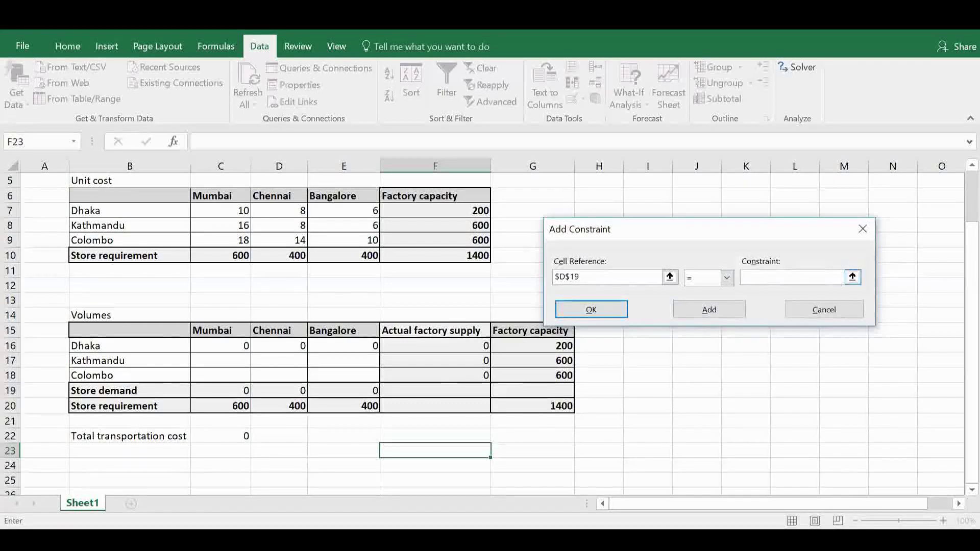
click(277, 408)
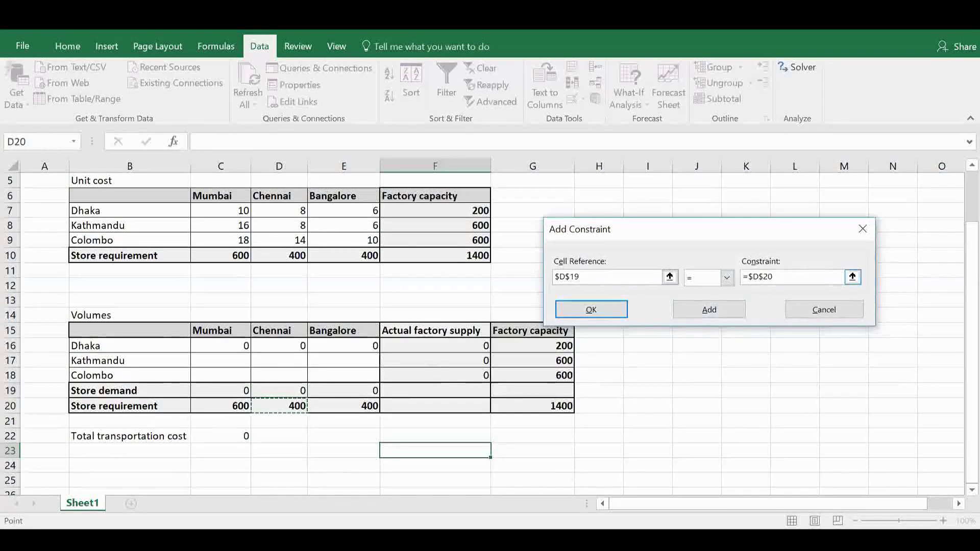
click(705, 314)
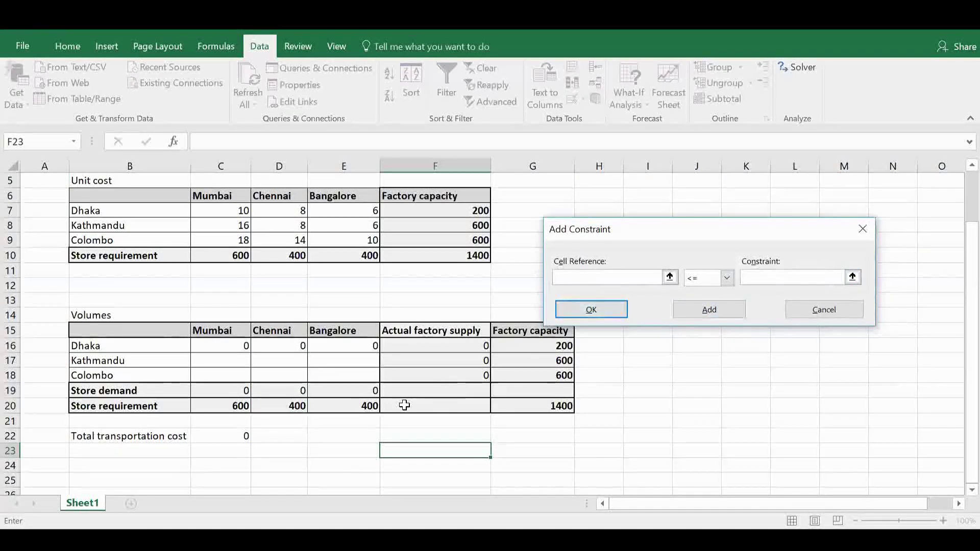
- Add a Solver constraint that Bangalore's store demand E19 equals its store requirement E20, and finish adding constraints
click(359, 391)
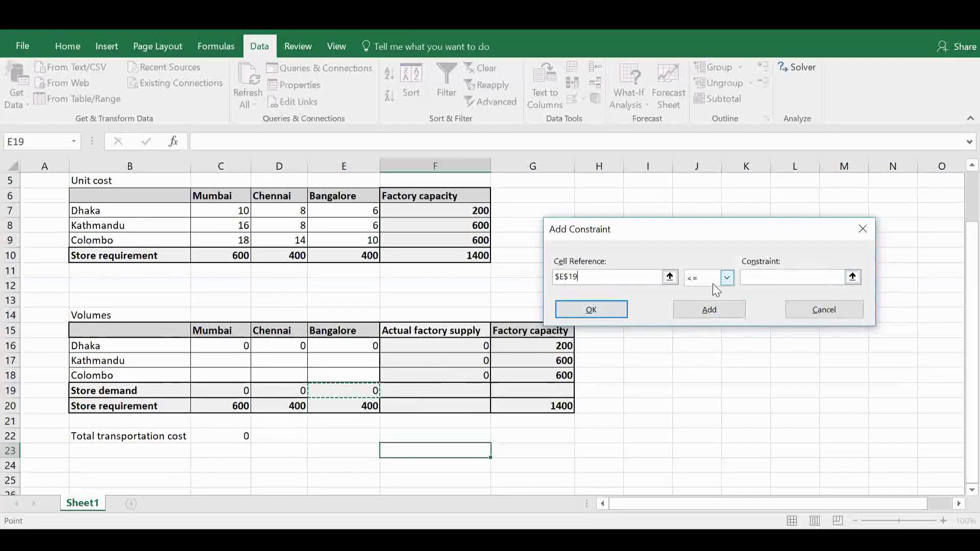
click(726, 280)
click(714, 304)
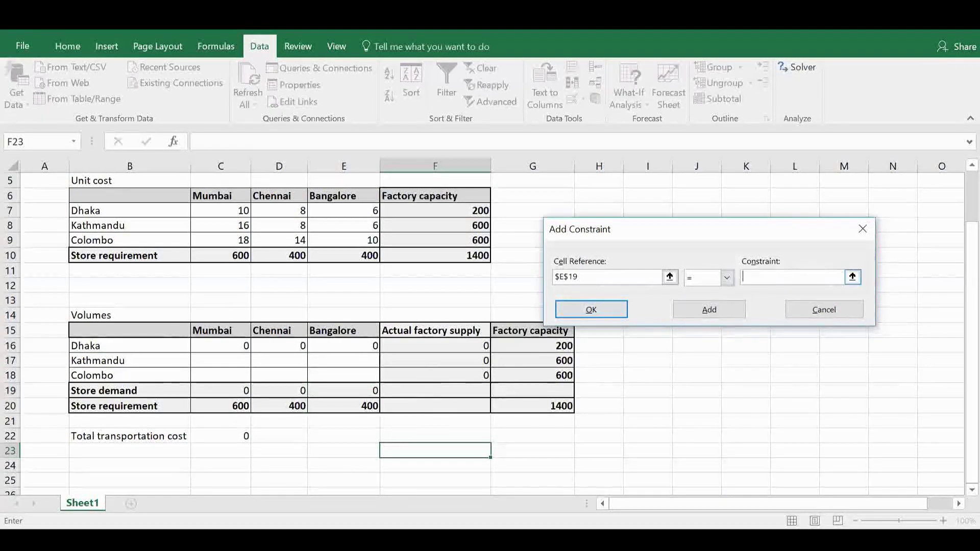
click(355, 405)
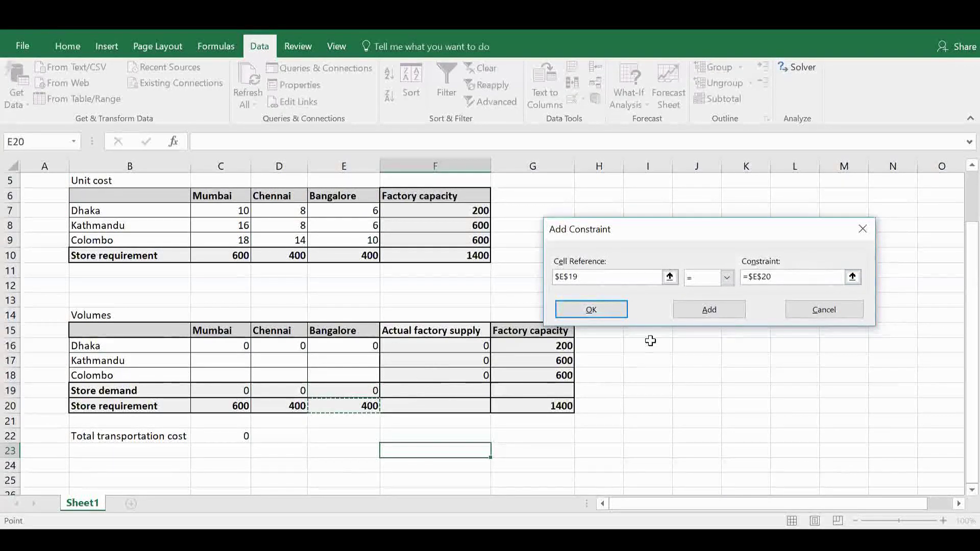
click(714, 316)
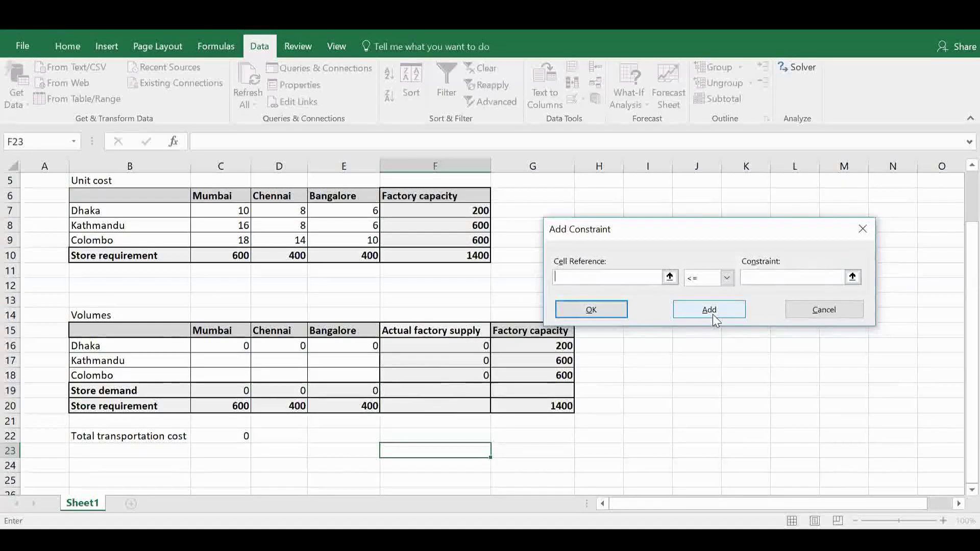
click(827, 310)
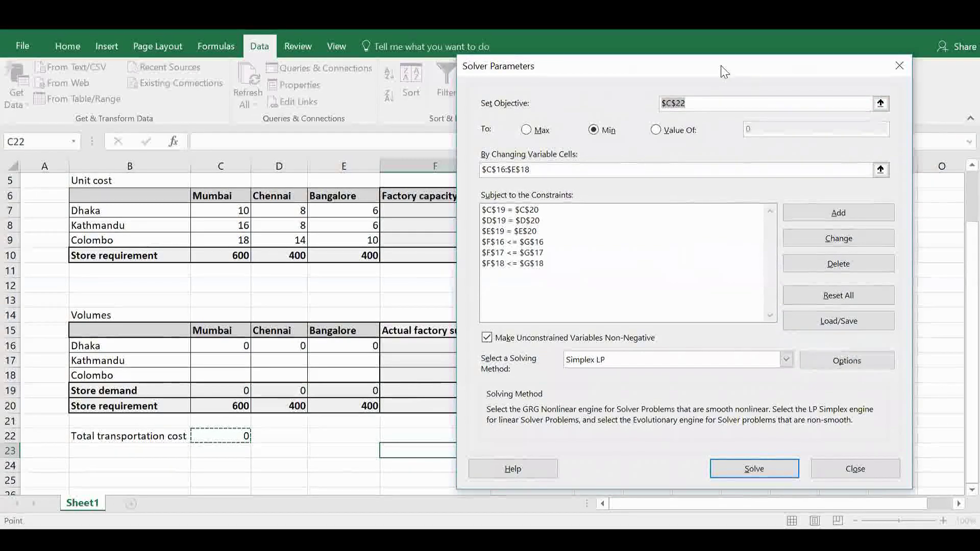
- Solve the minimisation model with the Simplex LP method and keep the Solver solution in the sheet
drag(721, 66, 751, 69)
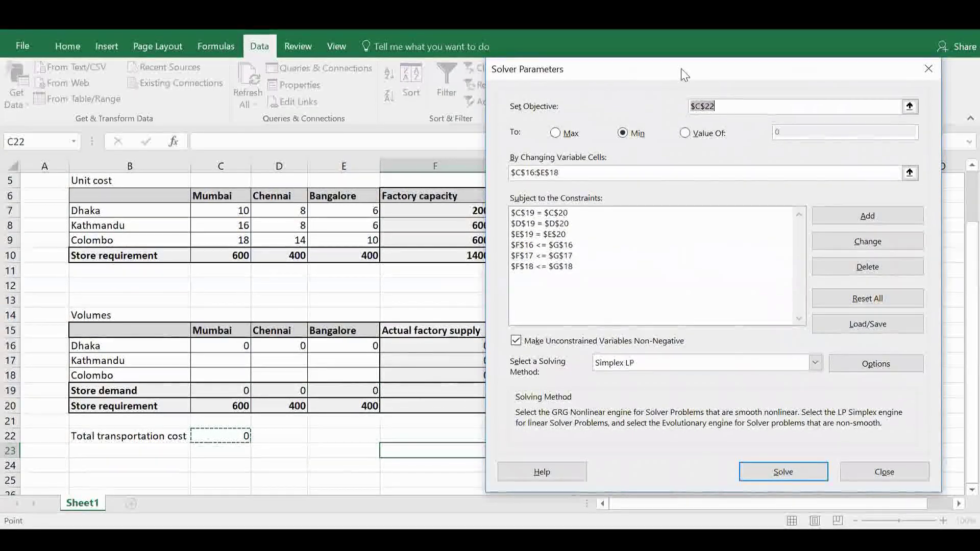
drag(681, 69, 774, 68)
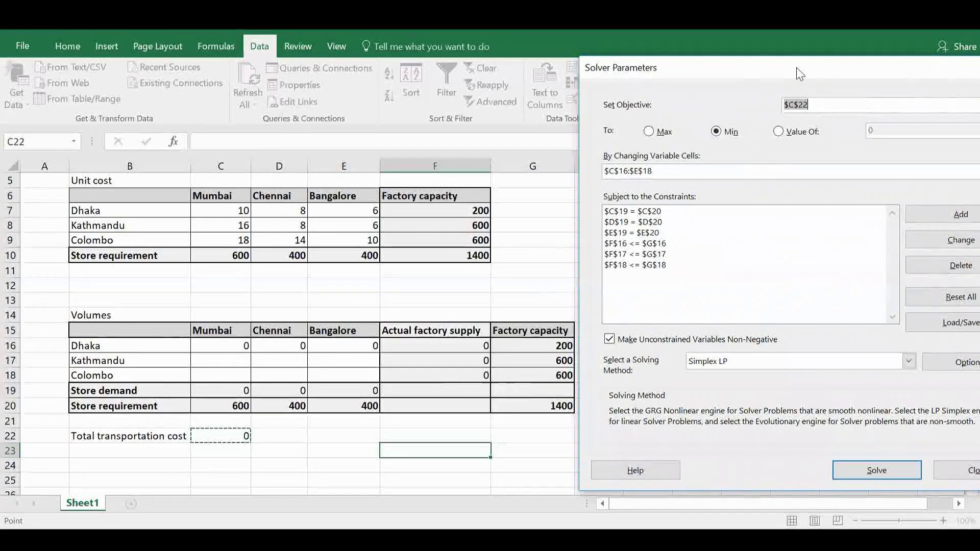
drag(796, 68, 708, 48)
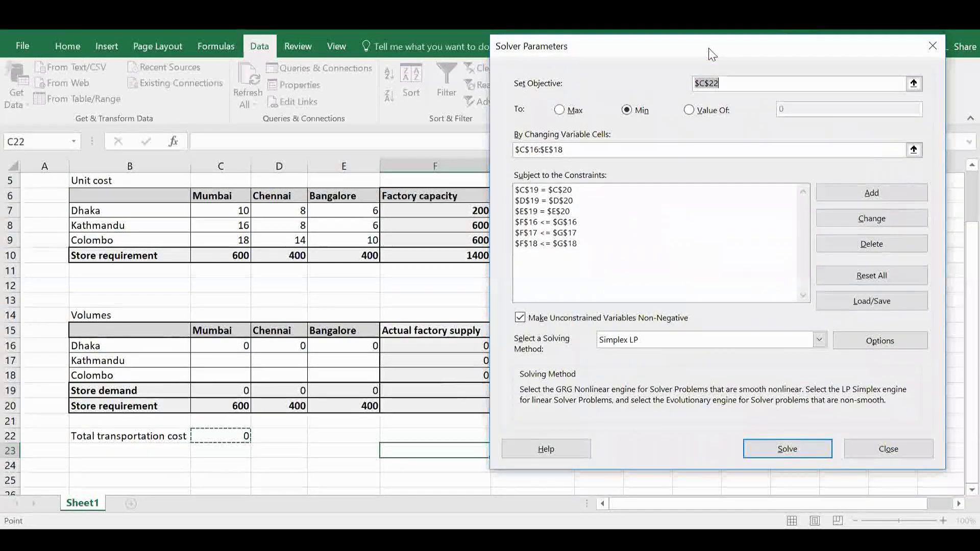
click(820, 341)
click(820, 341)
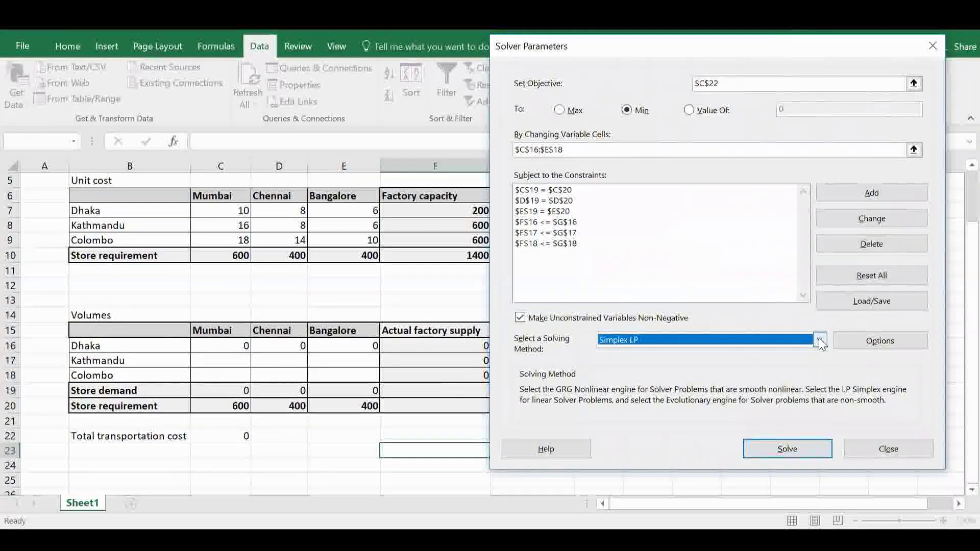
click(811, 451)
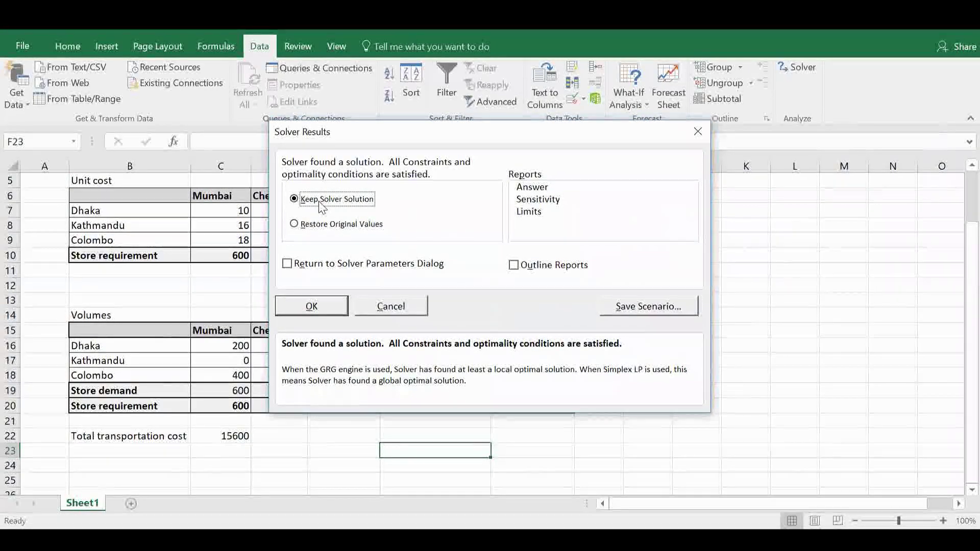
click(332, 308)
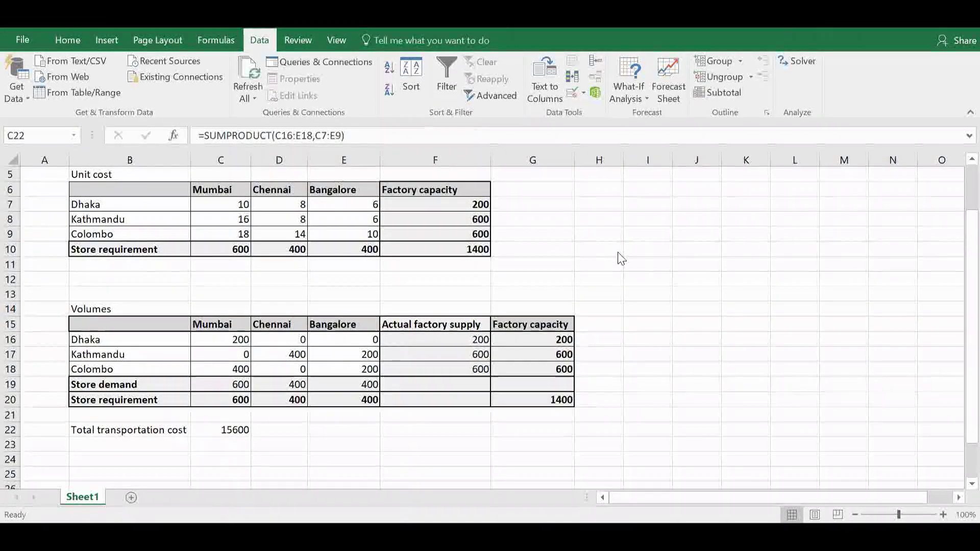
- Examine the total transportation cost and Dhaka's shipments to each store against its actual supply and factory capacity
click(217, 432)
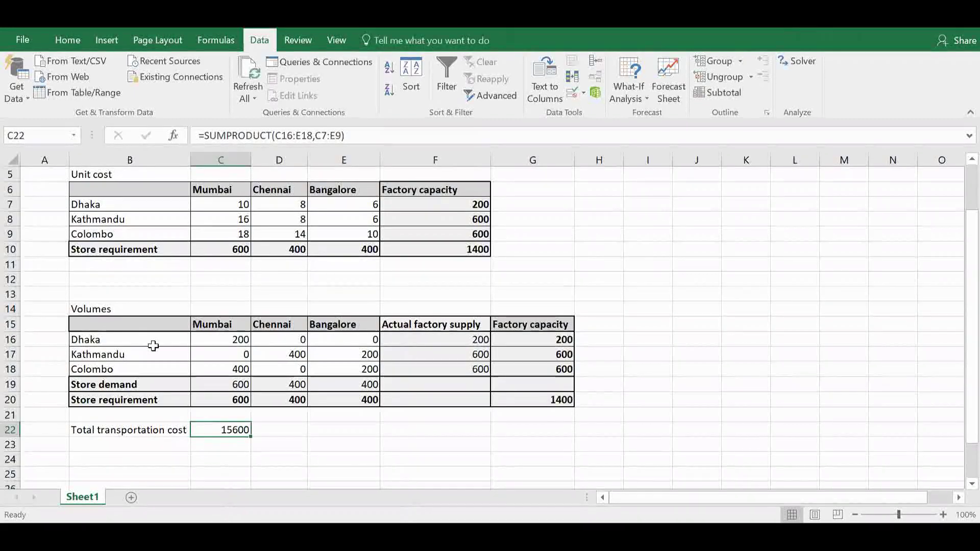
click(219, 340)
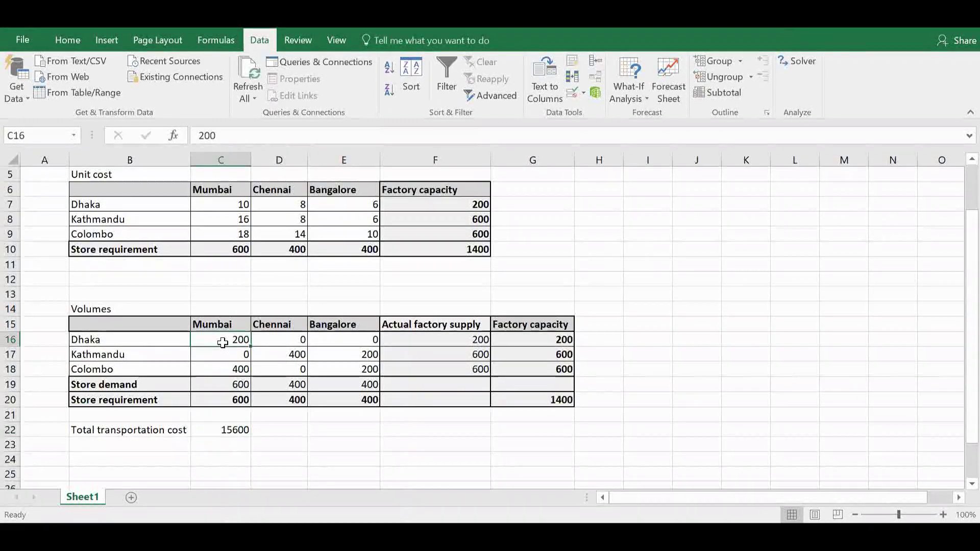
click(303, 339)
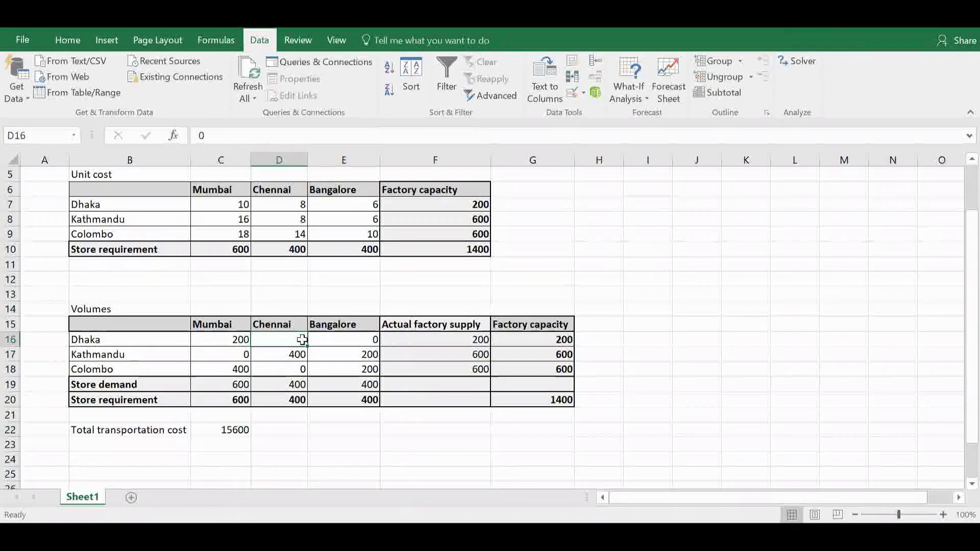
click(353, 340)
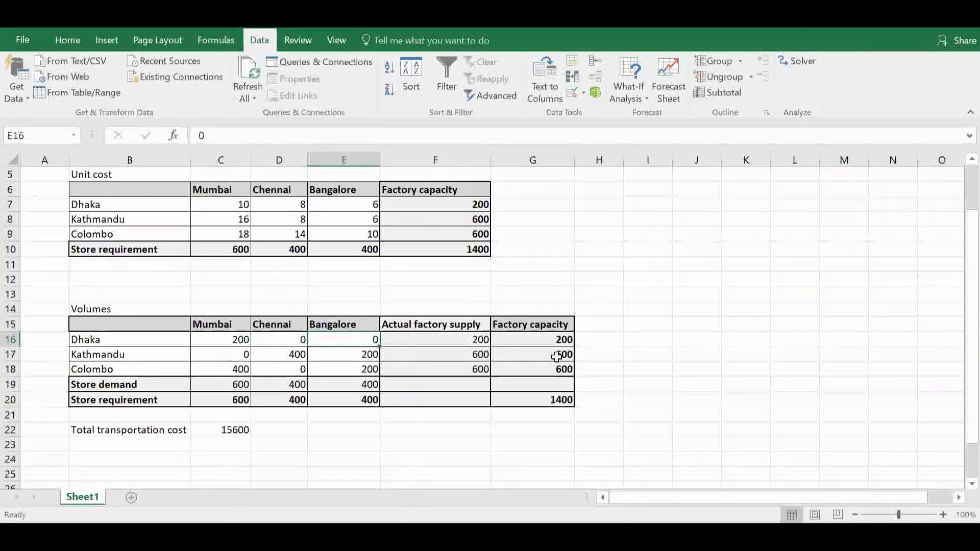
click(568, 339)
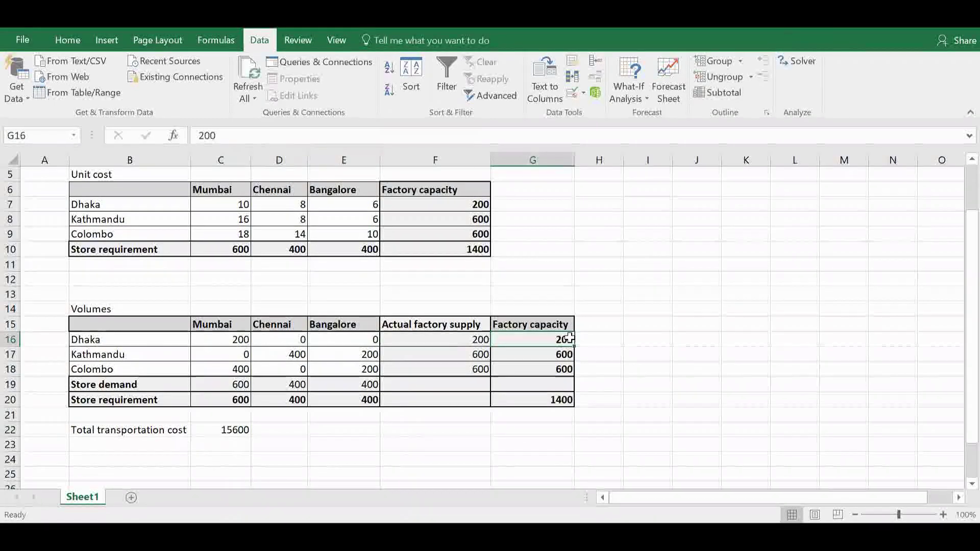
click(460, 335)
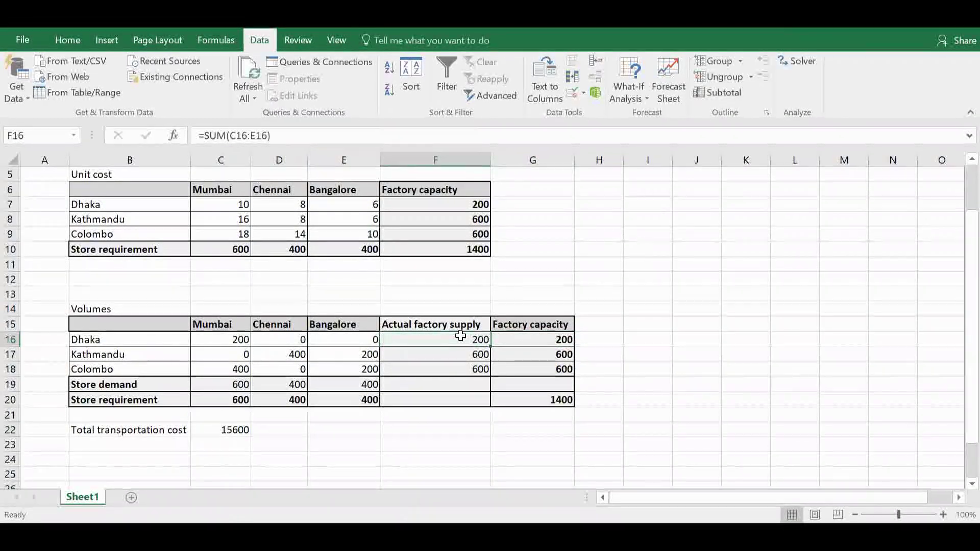
click(207, 341)
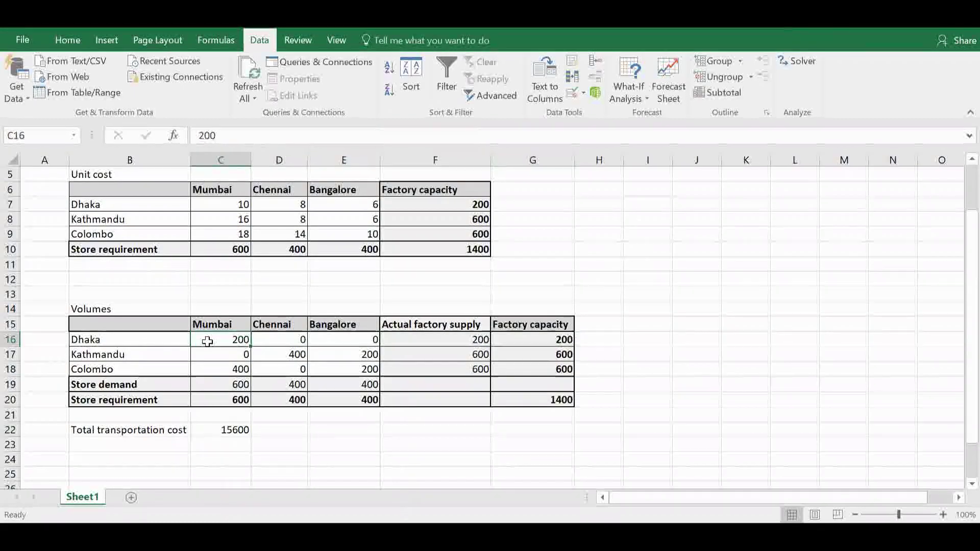
- Examine the shipments from Kathmandu and Colombo, and check the store requirements for Mumbai, Chennai and Bangalore
click(154, 353)
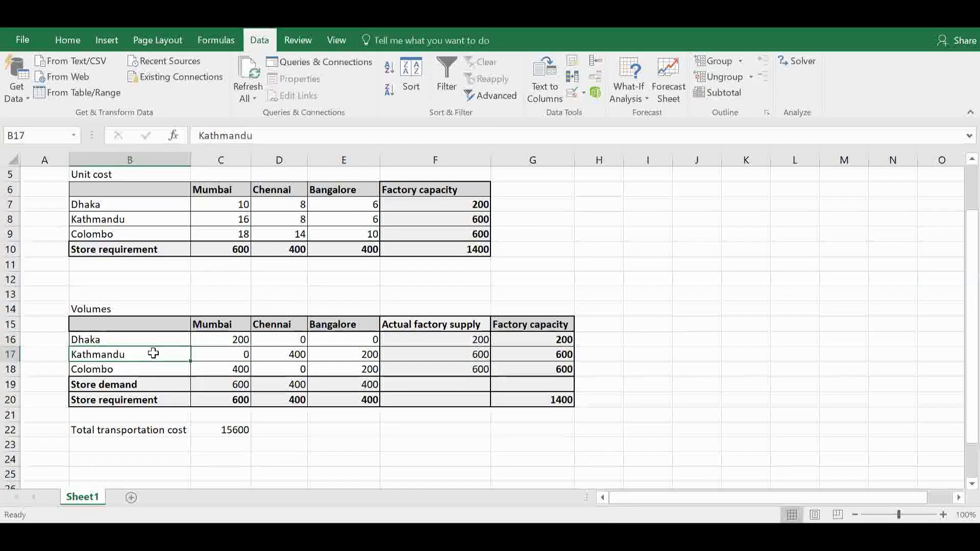
click(294, 355)
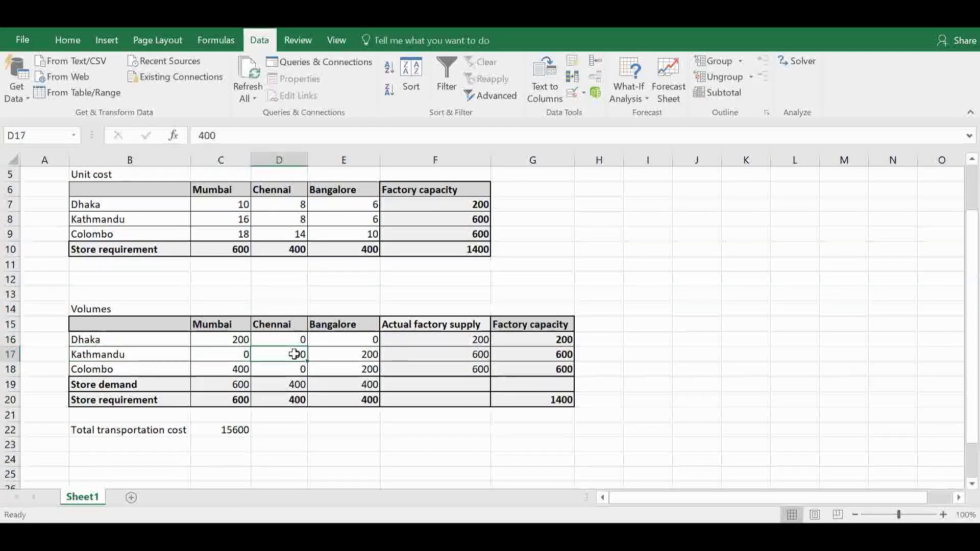
click(344, 358)
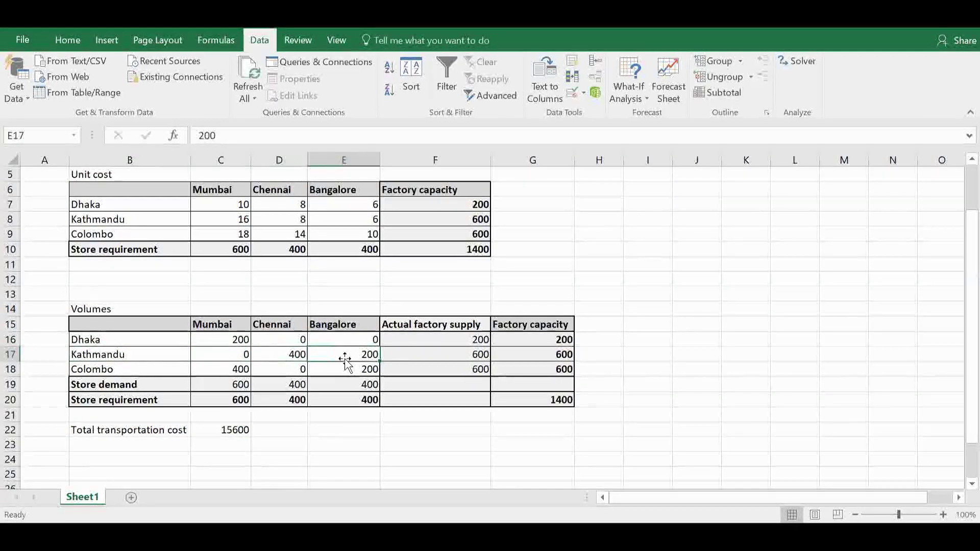
click(199, 371)
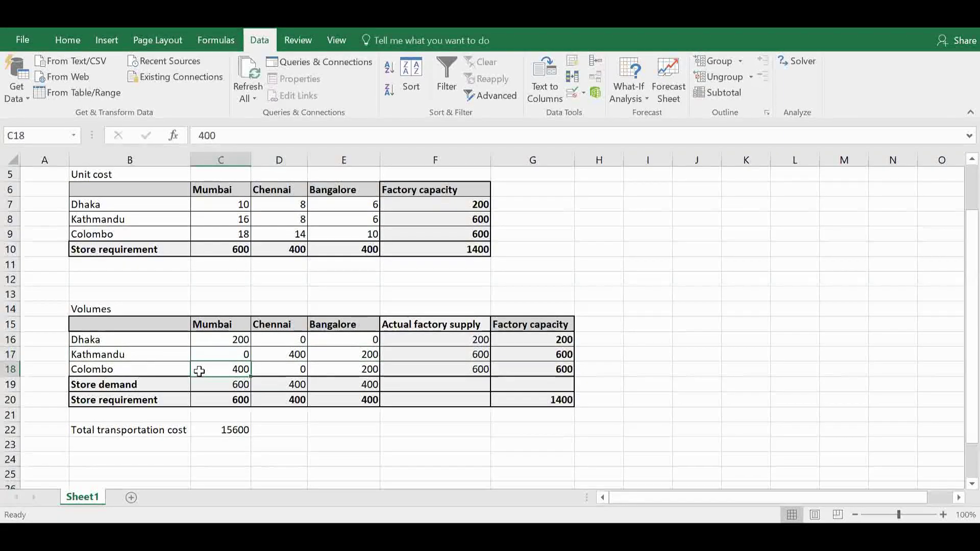
click(367, 369)
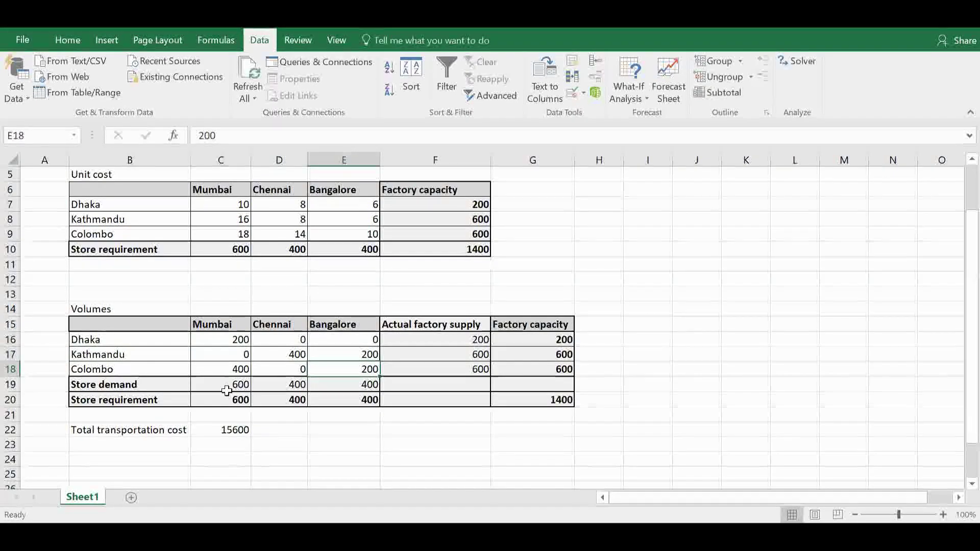
click(226, 319)
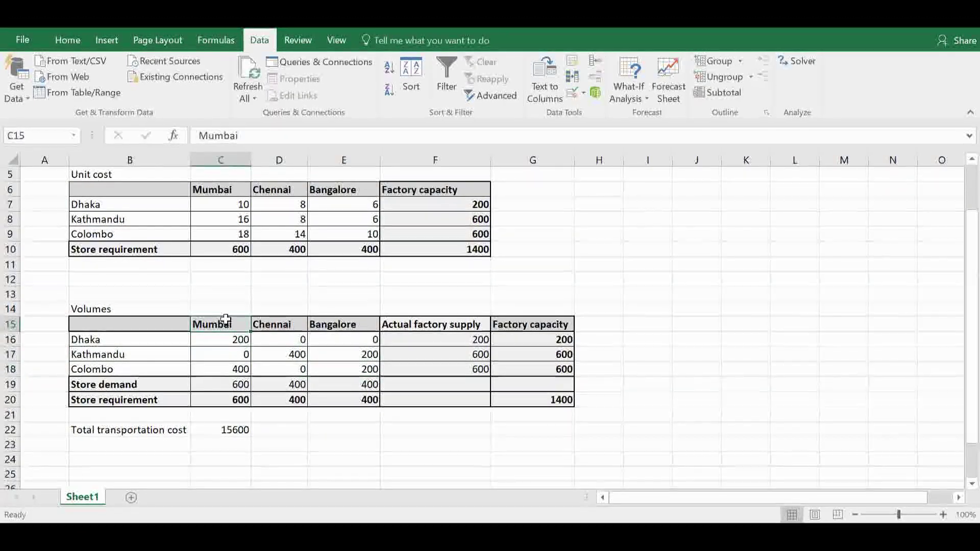
click(225, 399)
click(288, 404)
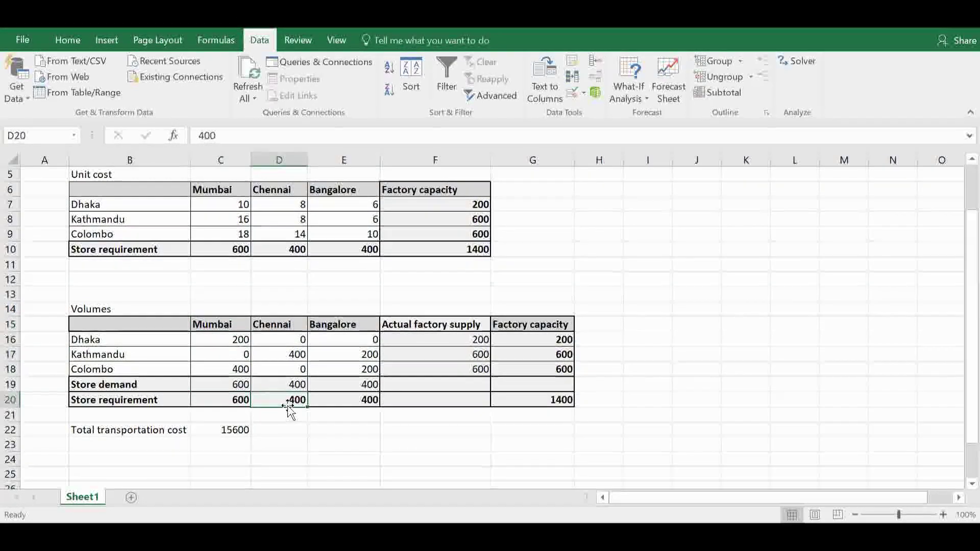
click(361, 404)
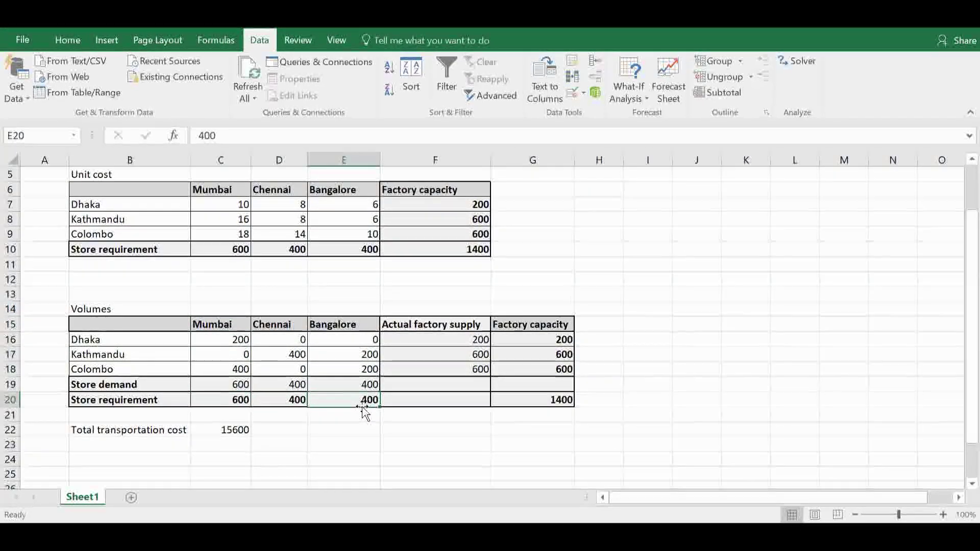
- Check the store demand totals for Mumbai, Chennai and Bangalore, and the factory capacities of Dhaka, Kathmandu and Colombo
click(240, 384)
click(276, 384)
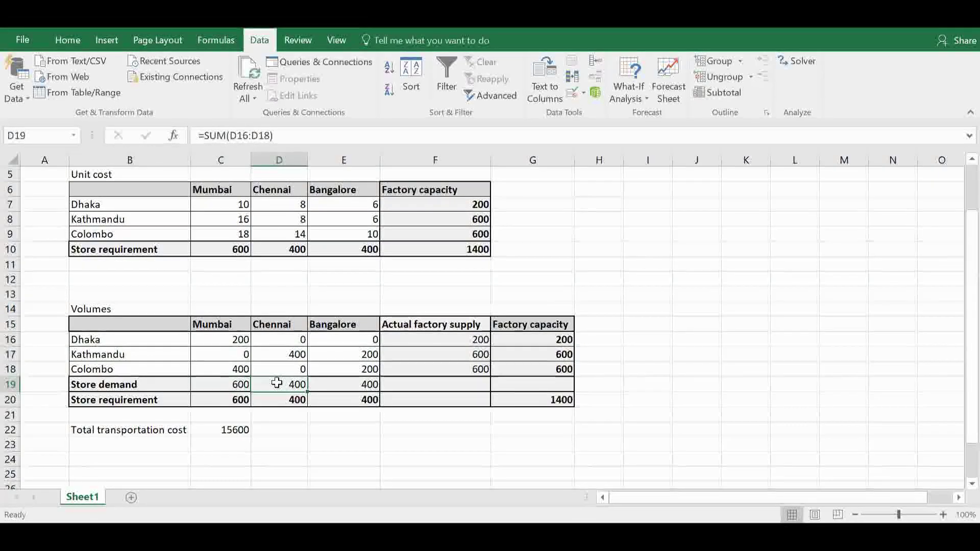
click(335, 383)
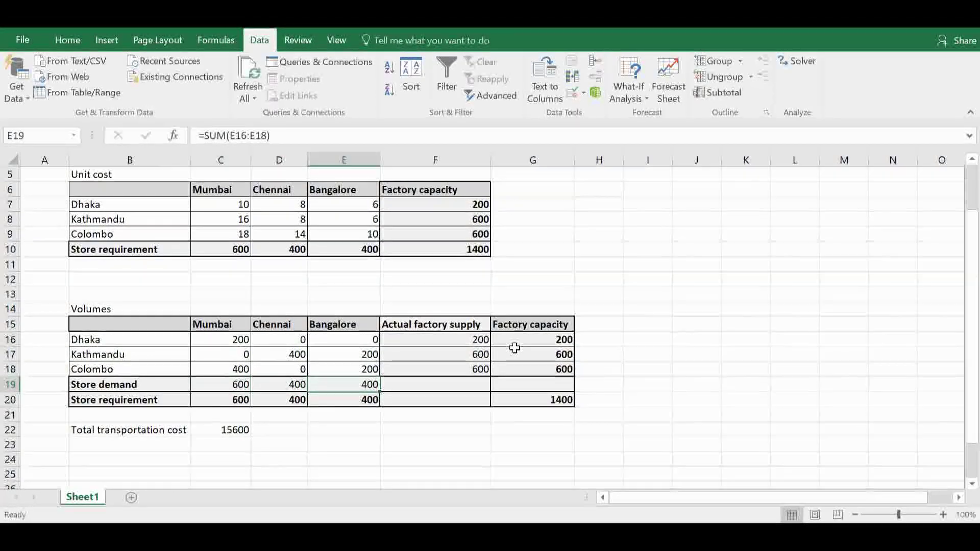
click(560, 340)
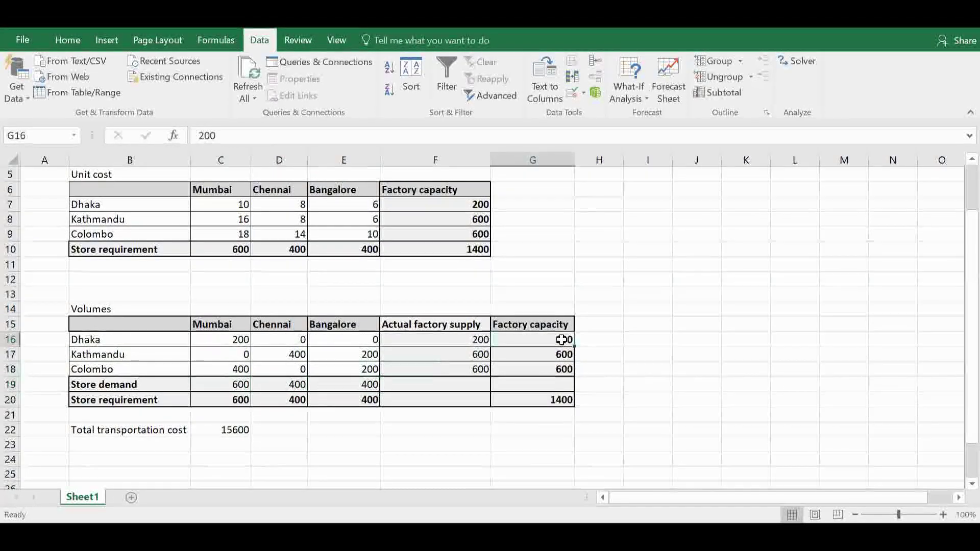
click(561, 355)
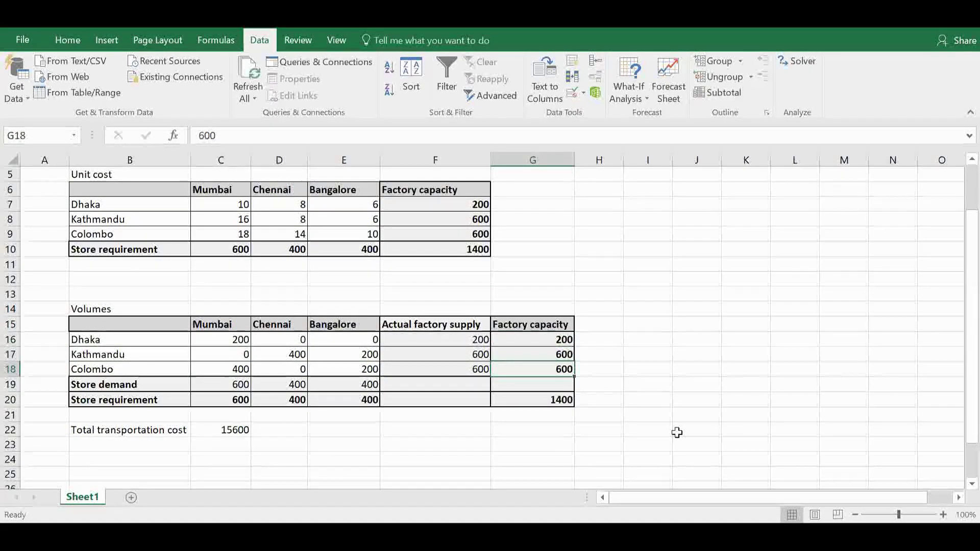
- Review the optimal shipment volumes in C16:E18 together with the total transportation cost formula in C22
drag(234, 341, 324, 369)
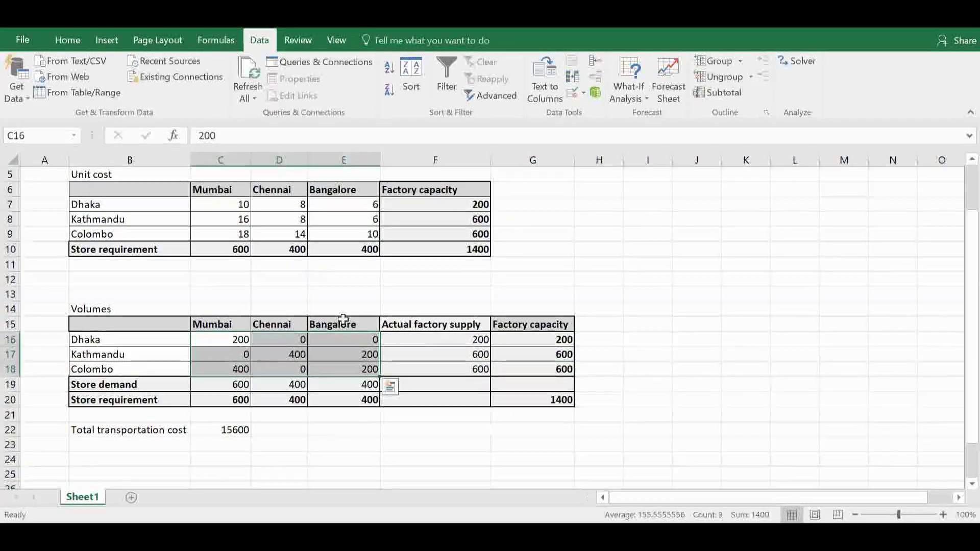
click(217, 431)
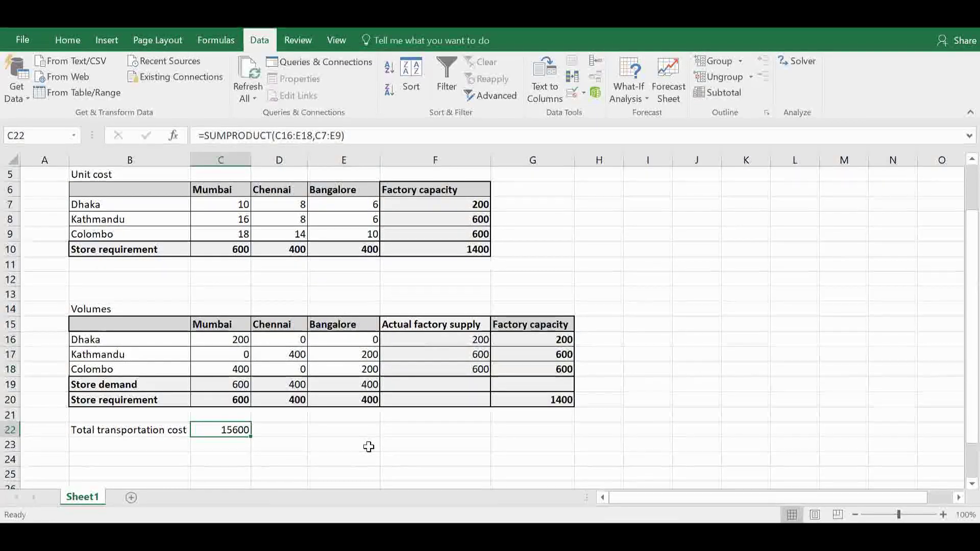
drag(220, 339, 326, 367)
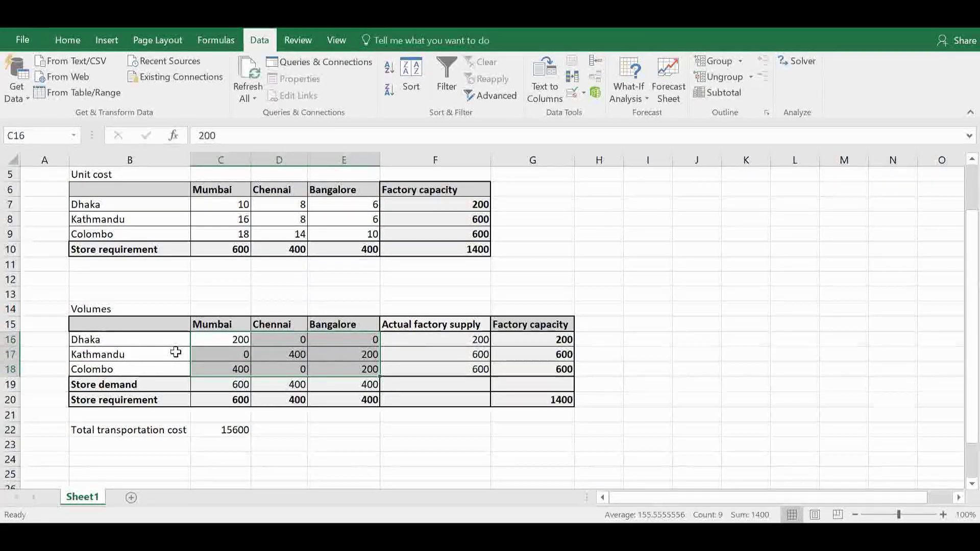
click(406, 478)
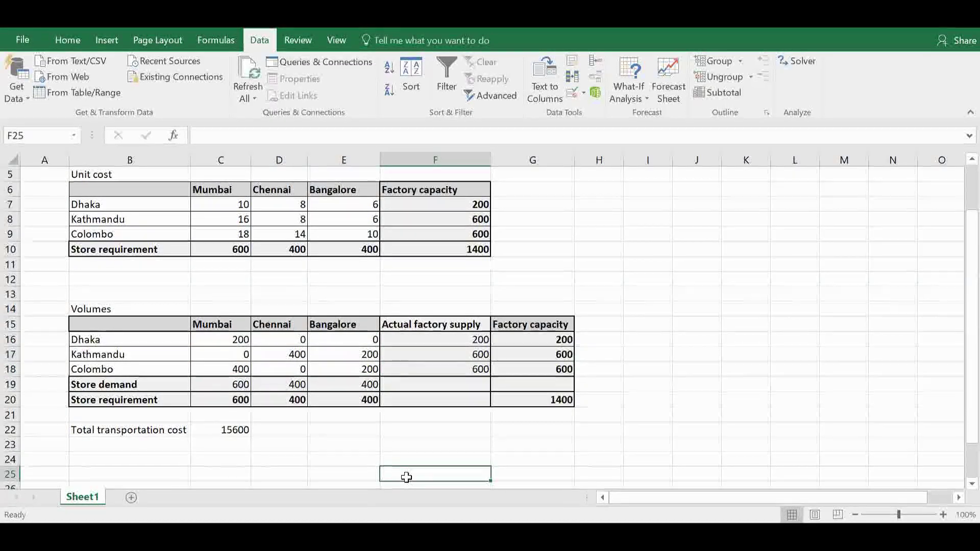
click(243, 429)
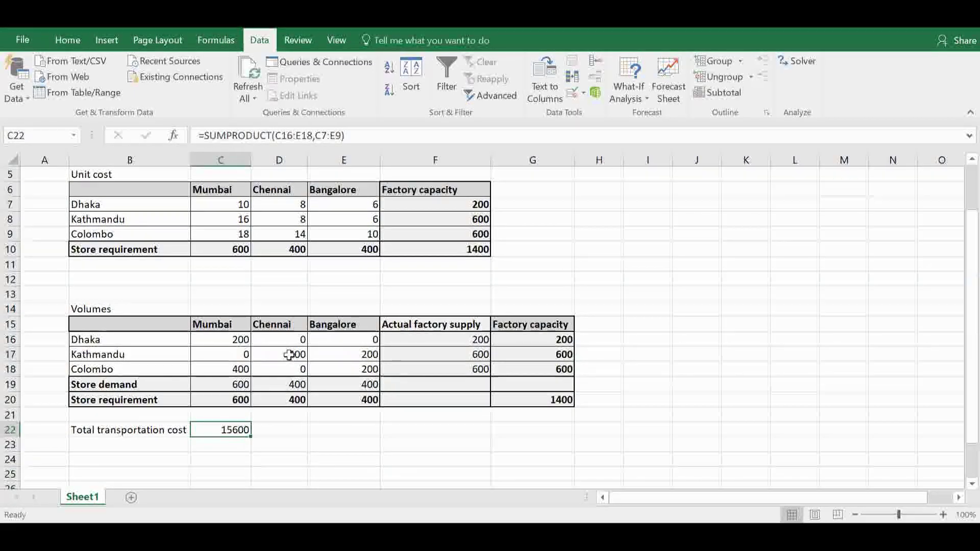
- Try an alternative allocation by setting Kathmandu's shipments to Mumbai and Chennai to 200 each
click(234, 353)
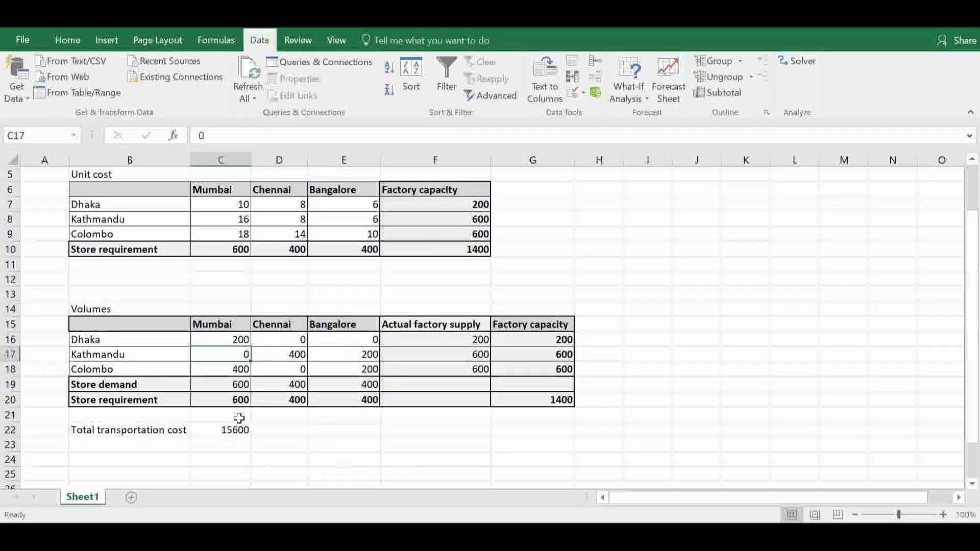
click(290, 353)
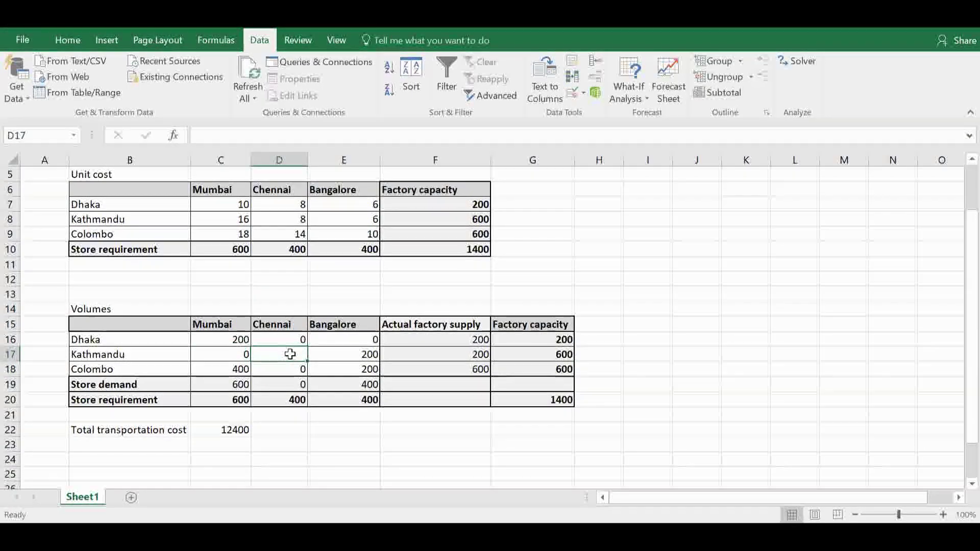
click(248, 354)
text(200)
key(Tab)
text(200)
key(Return)
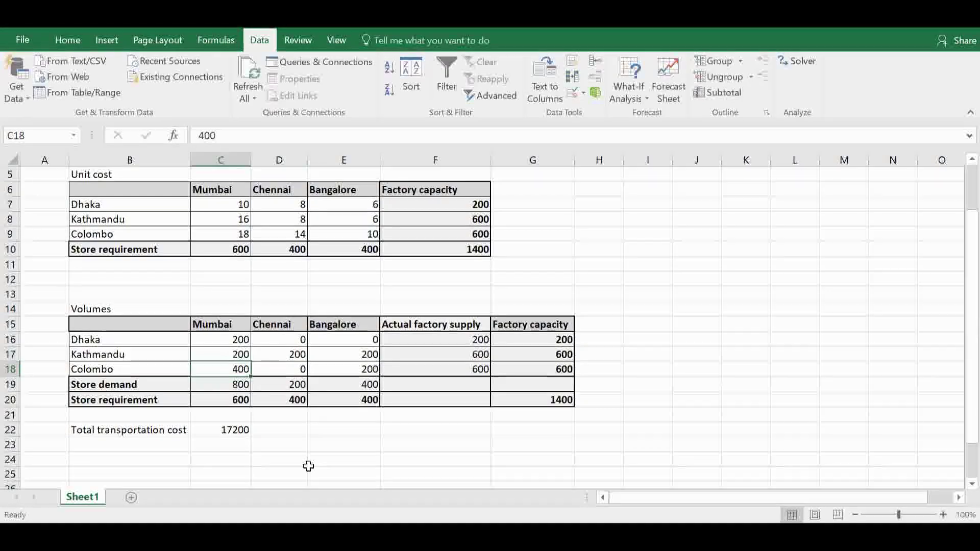
- Set Kathmandu's shipments back to 0 for Mumbai and 400 for Chennai
click(246, 353)
text(0)
key(Tab)
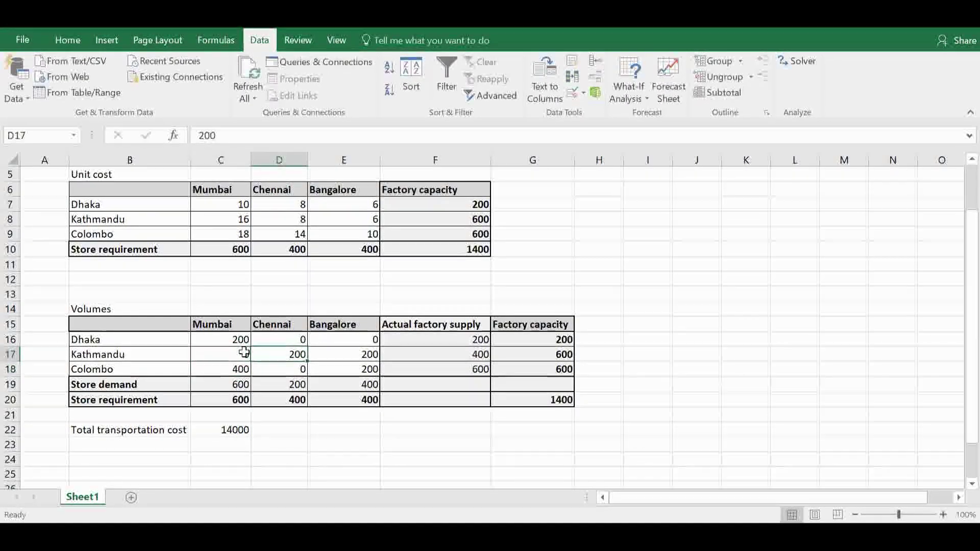
text(400)
key(Return)
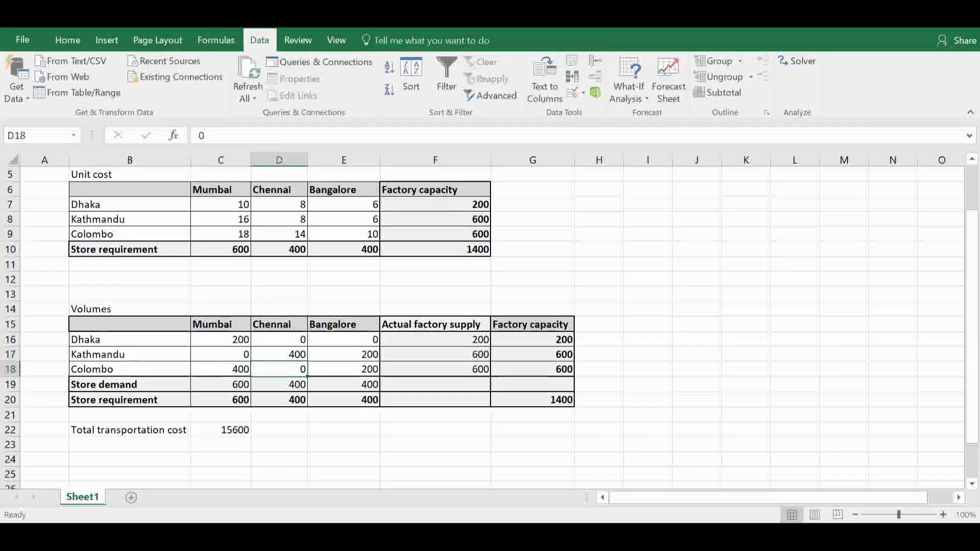
- Try another allocation by setting the Mumbai shipments from Dhaka and Kathmandu to 100 each
click(233, 340)
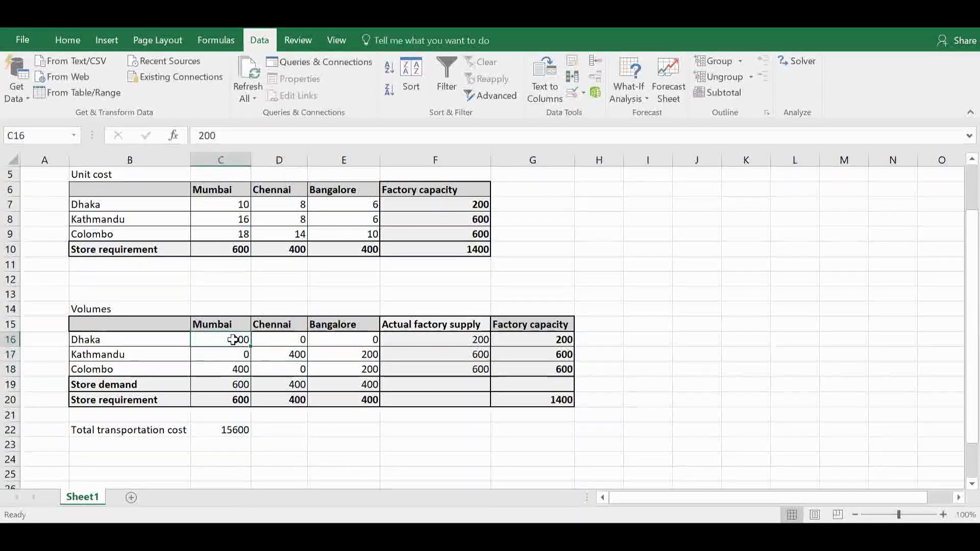
click(218, 353)
click(226, 339)
text(100)
key(Return)
text(100)
key(Return)
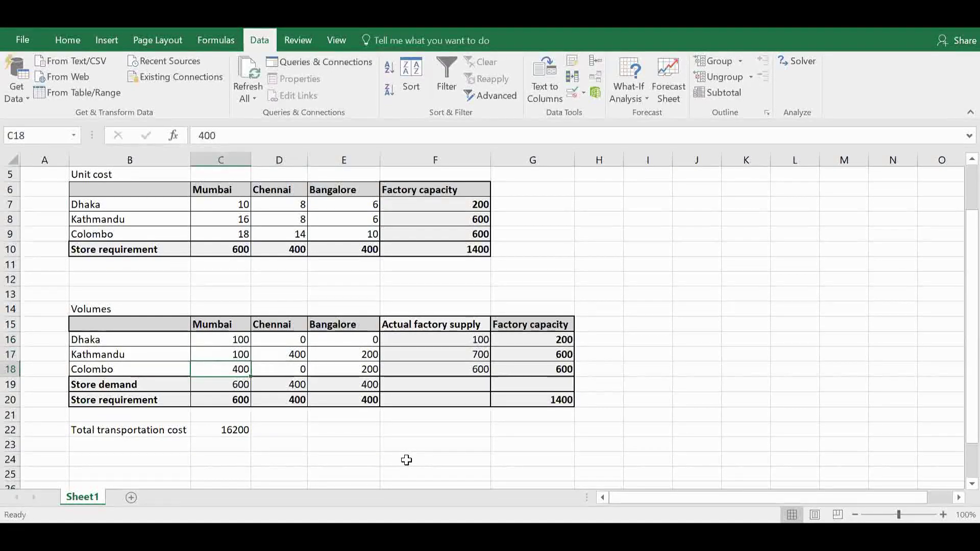
- Undo both changes to the Mumbai shipments and check the total transportation cost in C22
key(ctrl+z)
key(ctrl+z)
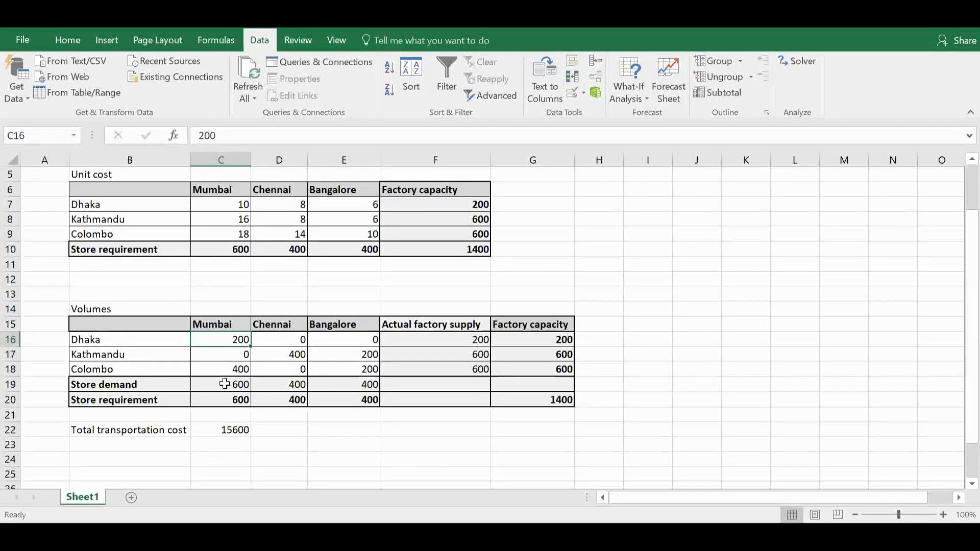
click(240, 431)
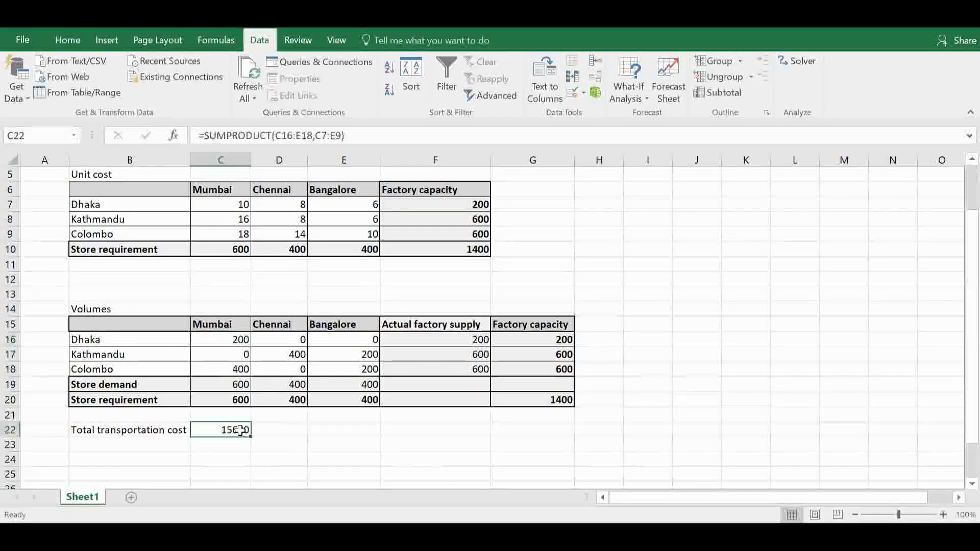